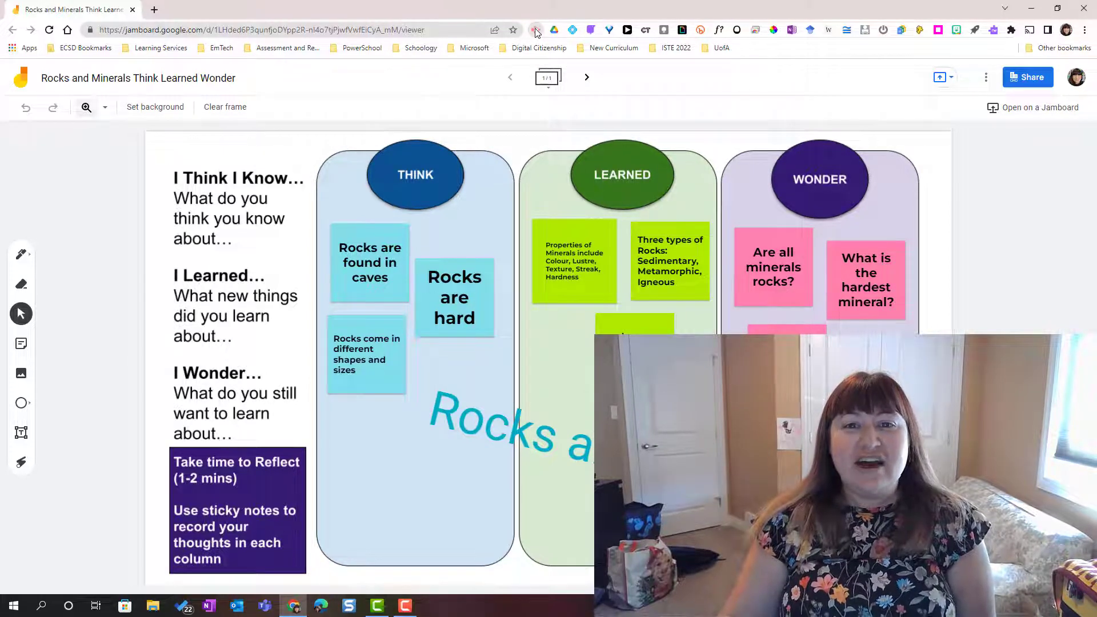
- Open the Screencastify recorder and try the Webcam Only, Desktop and Browser Tab capture modes
{"action": "left_click", "coordinate": [535, 32]}
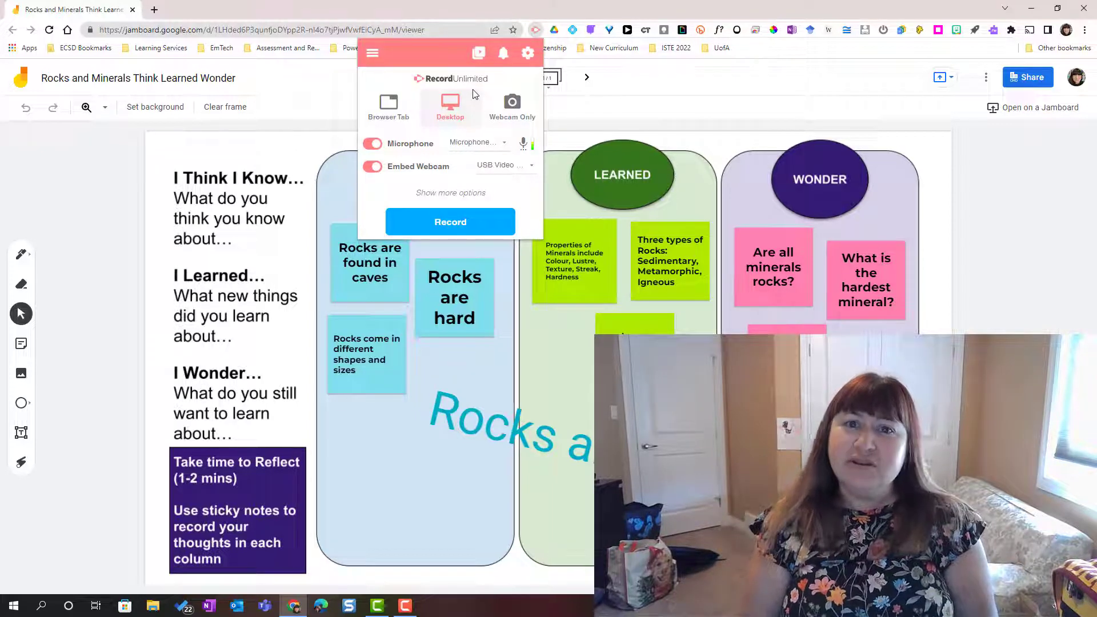
{"action": "left_click", "coordinate": [507, 102]}
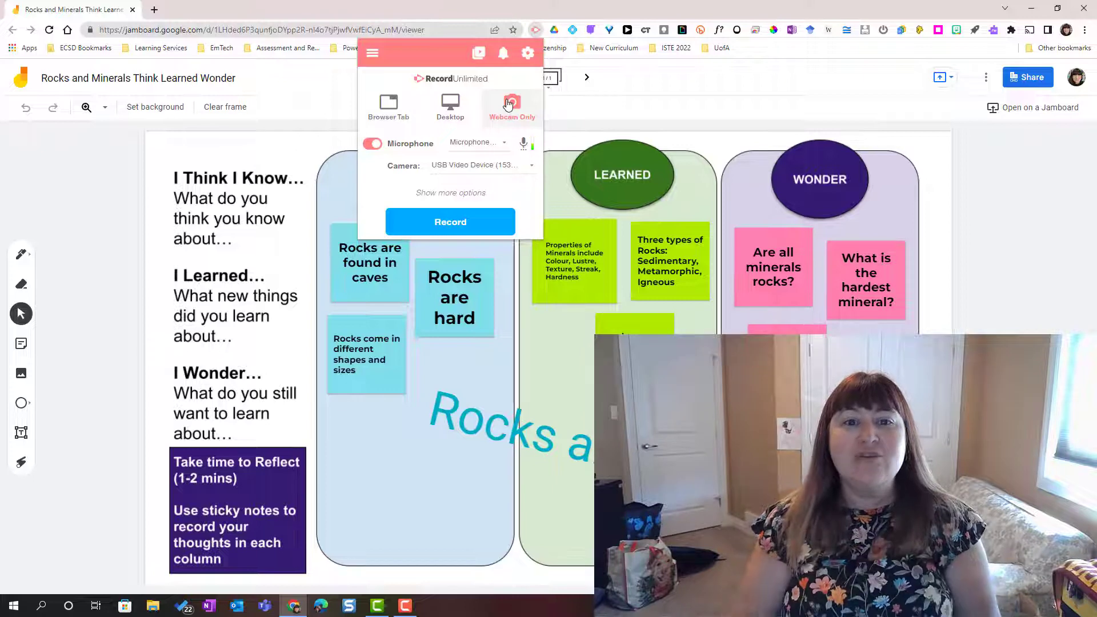
{"action": "left_click", "coordinate": [451, 109]}
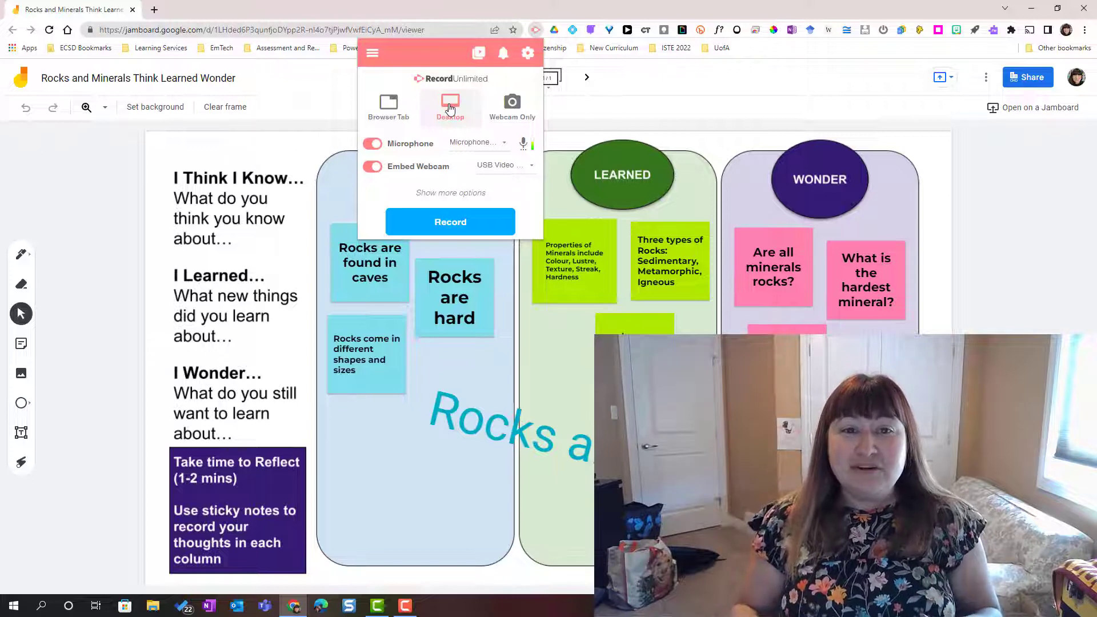
{"action": "left_click", "coordinate": [396, 111]}
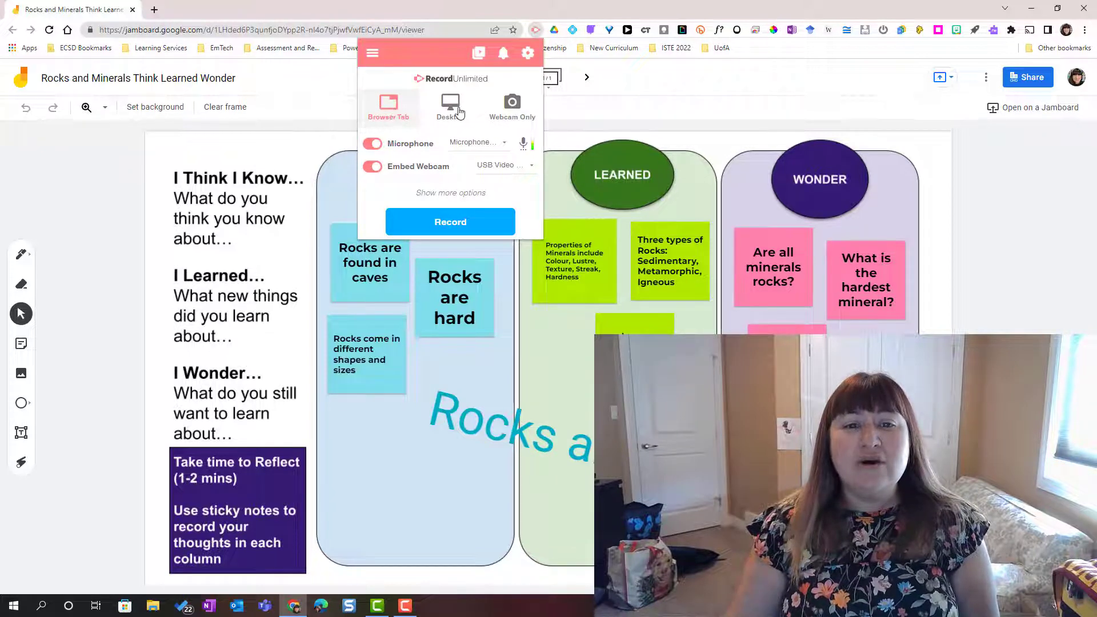
- Switch back to Desktop capture and choose the Blue Snowball microphone
{"action": "left_click", "coordinate": [459, 112]}
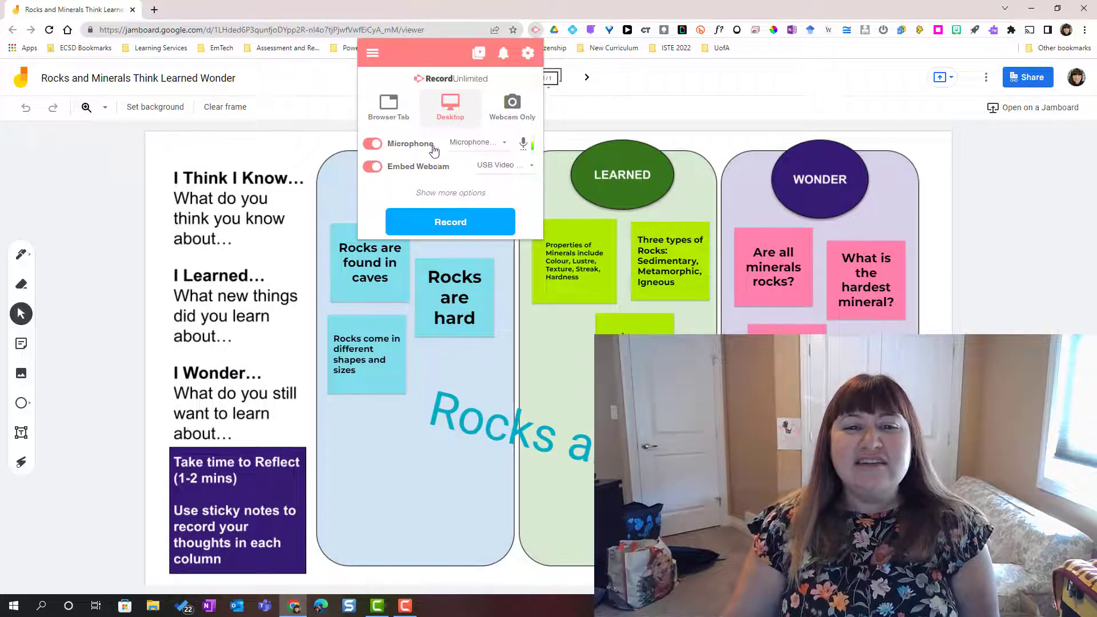
{"action": "left_click", "coordinate": [505, 148]}
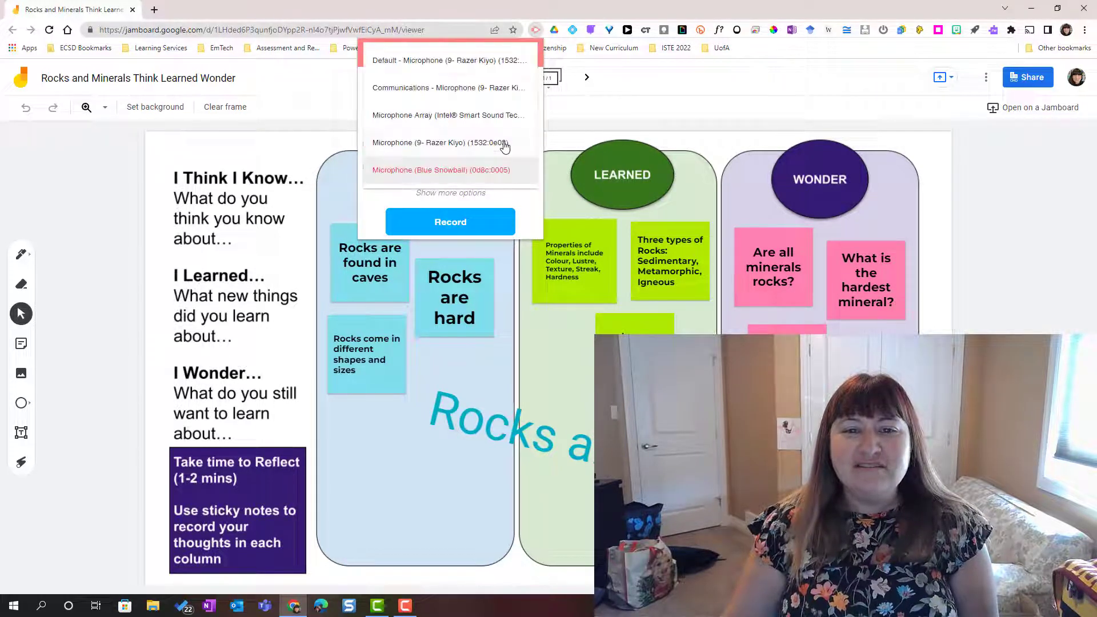
{"action": "left_click", "coordinate": [462, 171]}
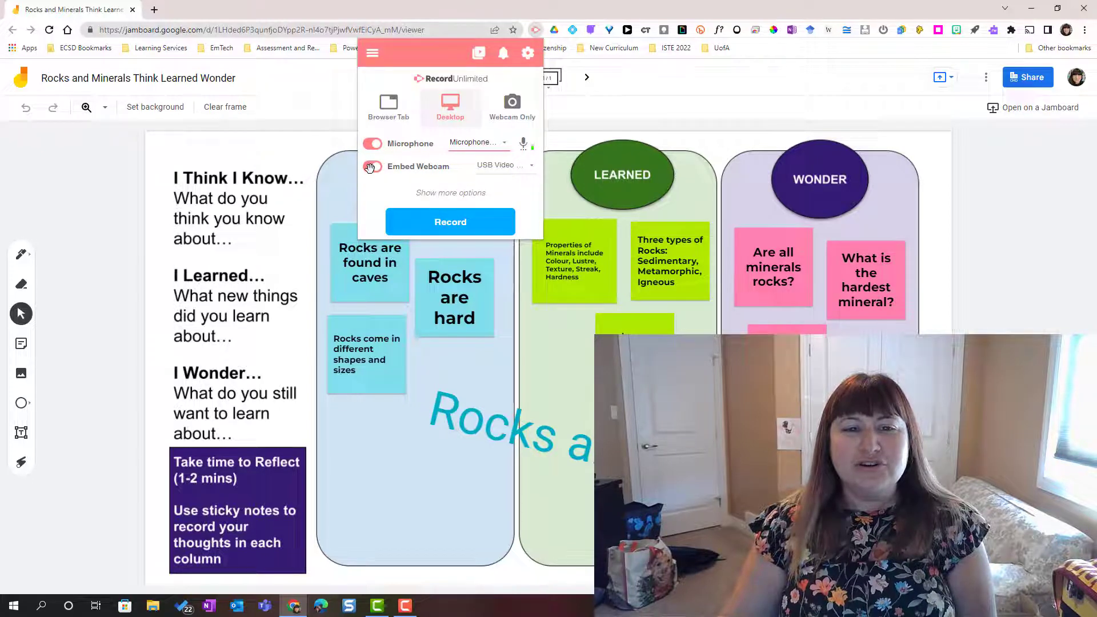
- Toggle Embed Webcam off and on, then set the camera to USB Video Device
{"action": "left_click", "coordinate": [372, 166]}
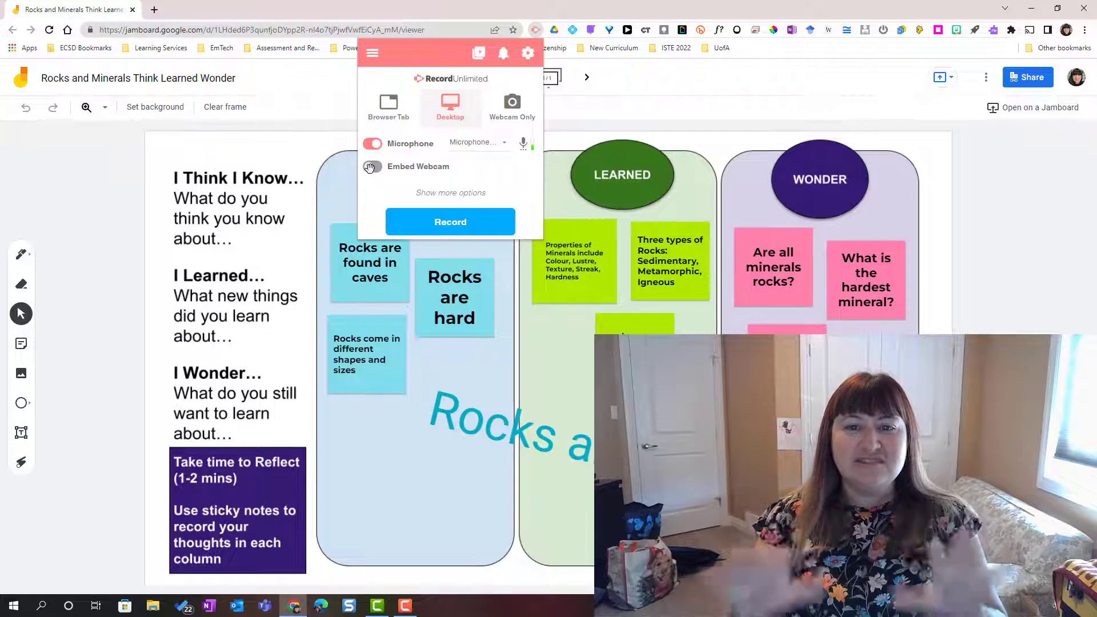
{"action": "left_click", "coordinate": [372, 167]}
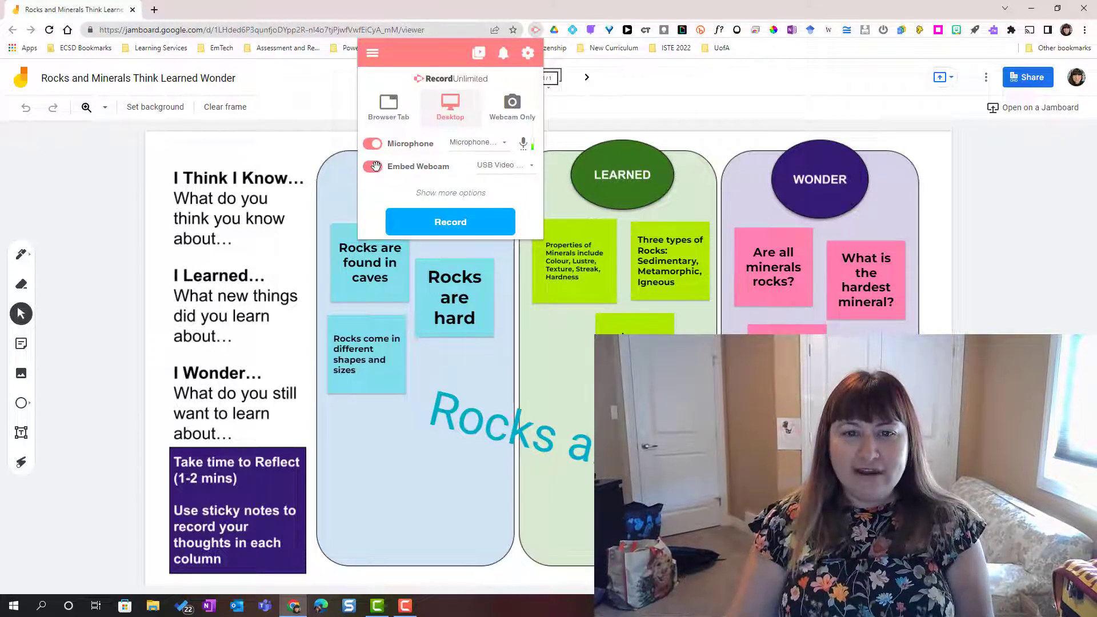
{"action": "left_click", "coordinate": [530, 167]}
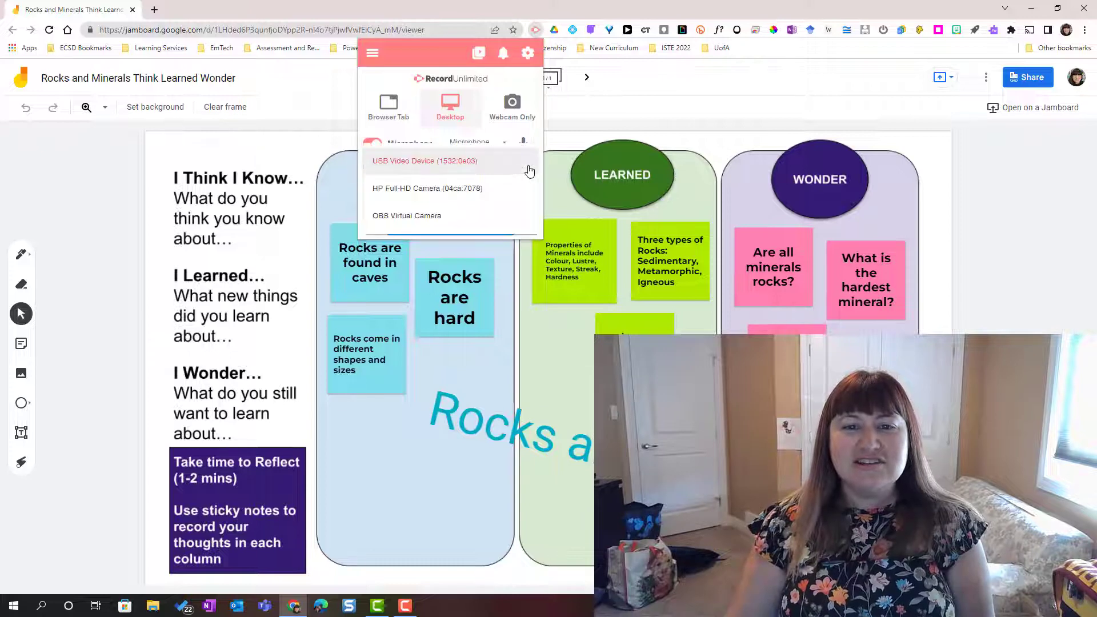
{"action": "left_click", "coordinate": [492, 171]}
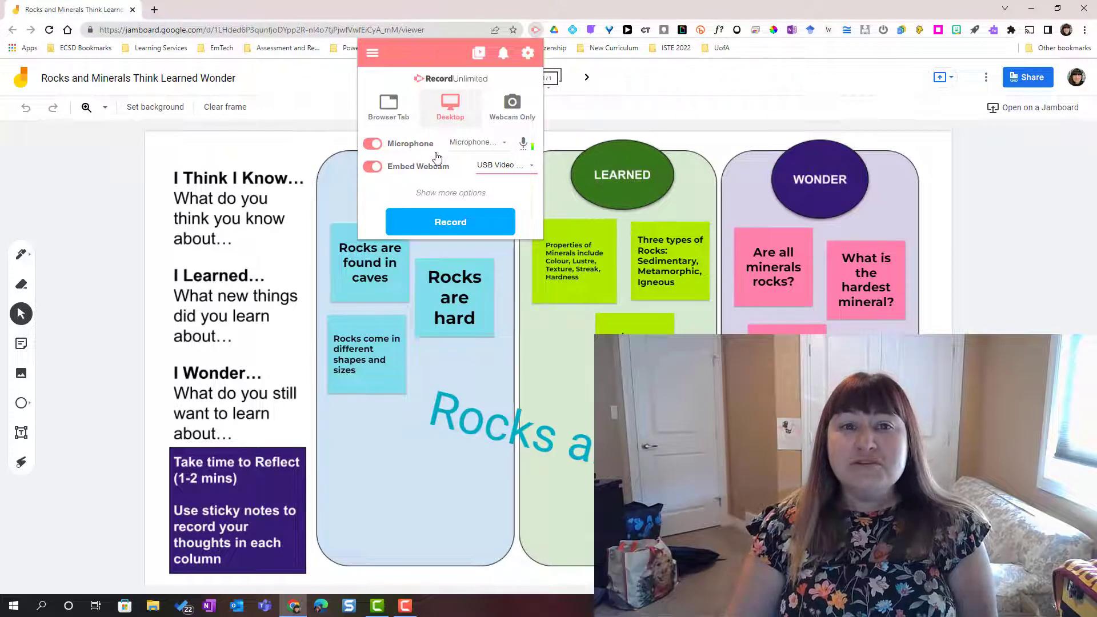
- Reveal the extra recording options and switch System Audio off and back on
{"action": "left_click", "coordinate": [455, 194]}
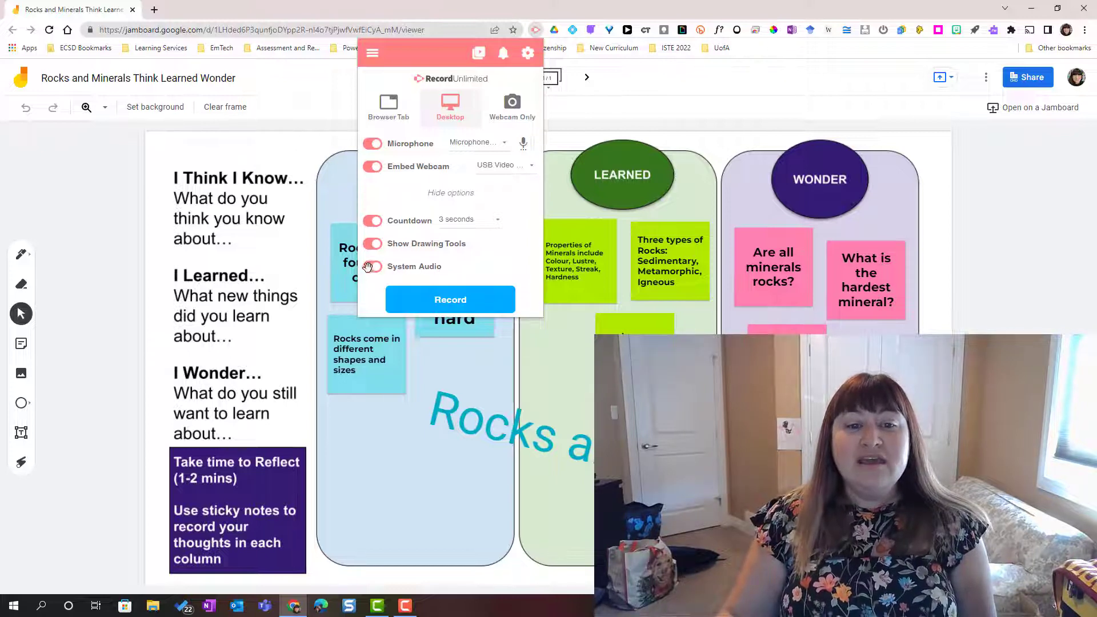
{"action": "left_click", "coordinate": [368, 267]}
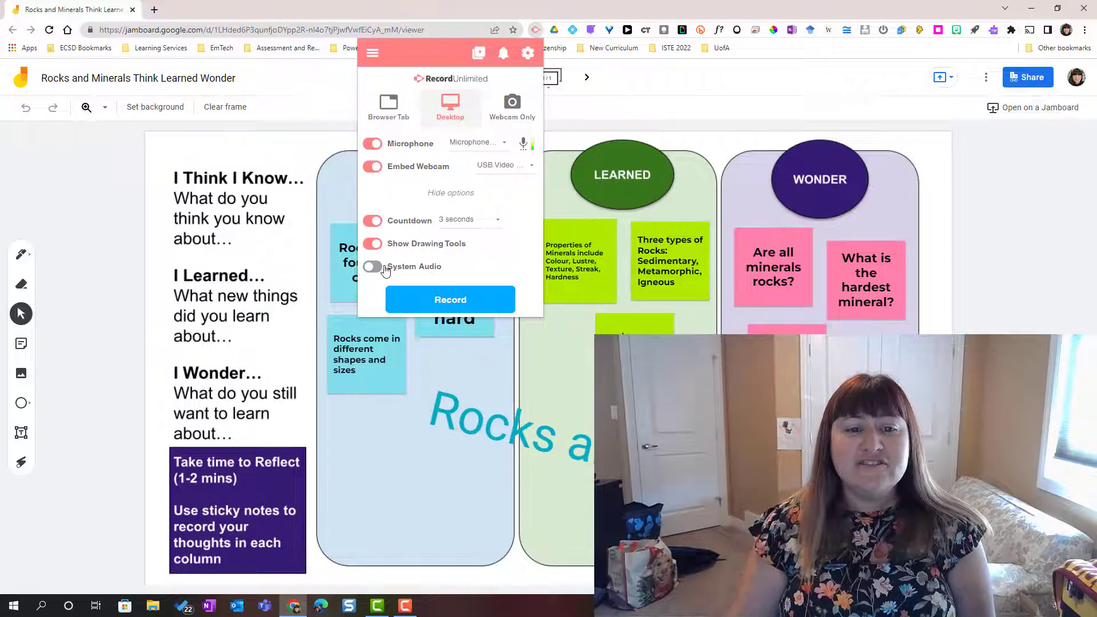
{"action": "left_click", "coordinate": [376, 266]}
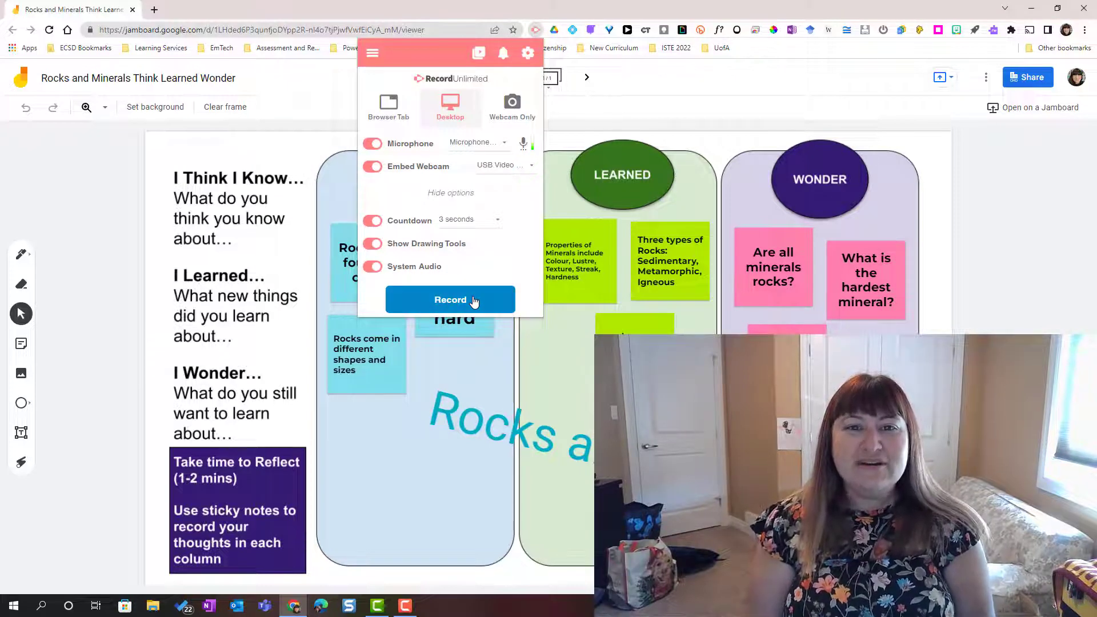
- Start the desktop recording with system audio and the webcam
{"action": "left_click", "coordinate": [473, 299]}
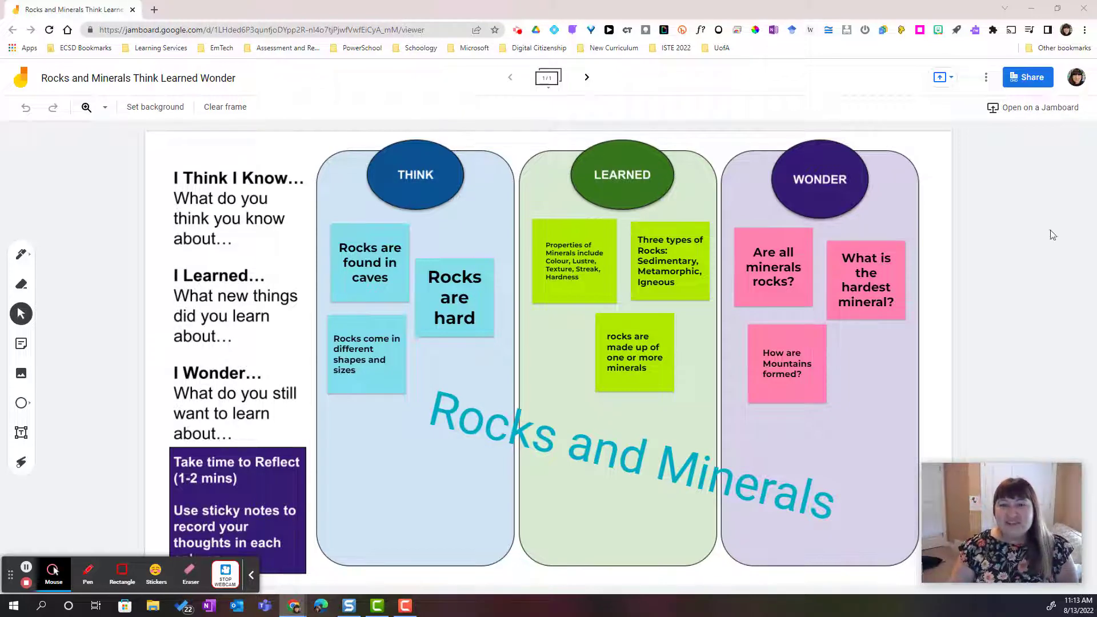
{"action": "mouse_move", "coordinate": [970, 507]}
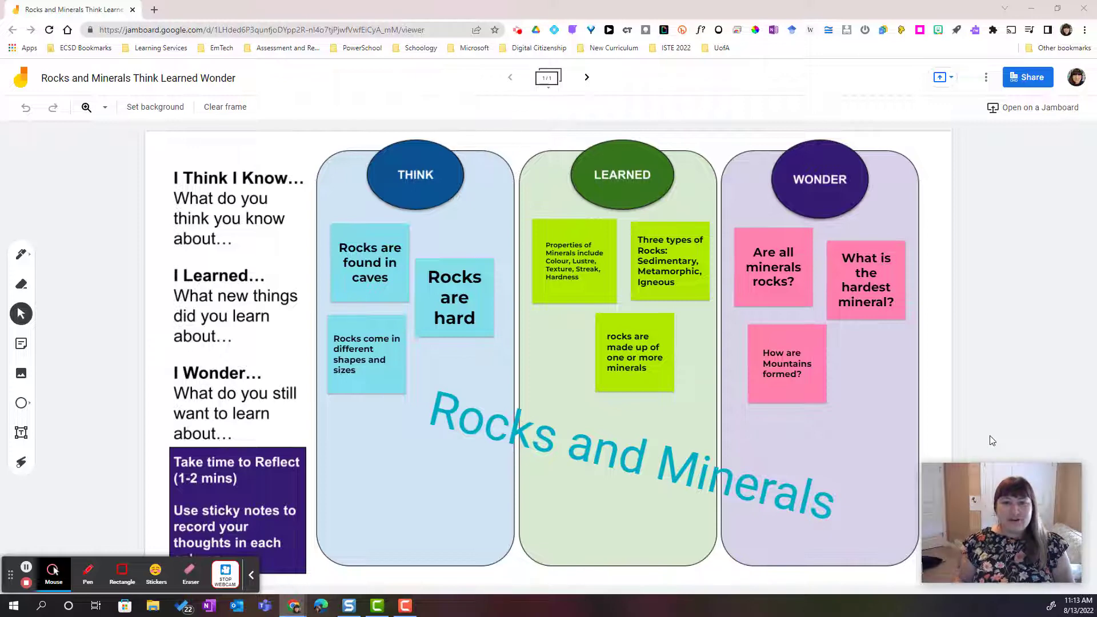
{"action": "mouse_move", "coordinate": [1003, 503]}
{"action": "left_click_drag", "start_coordinate": [1002, 504], "coordinate": [1001, 180]}
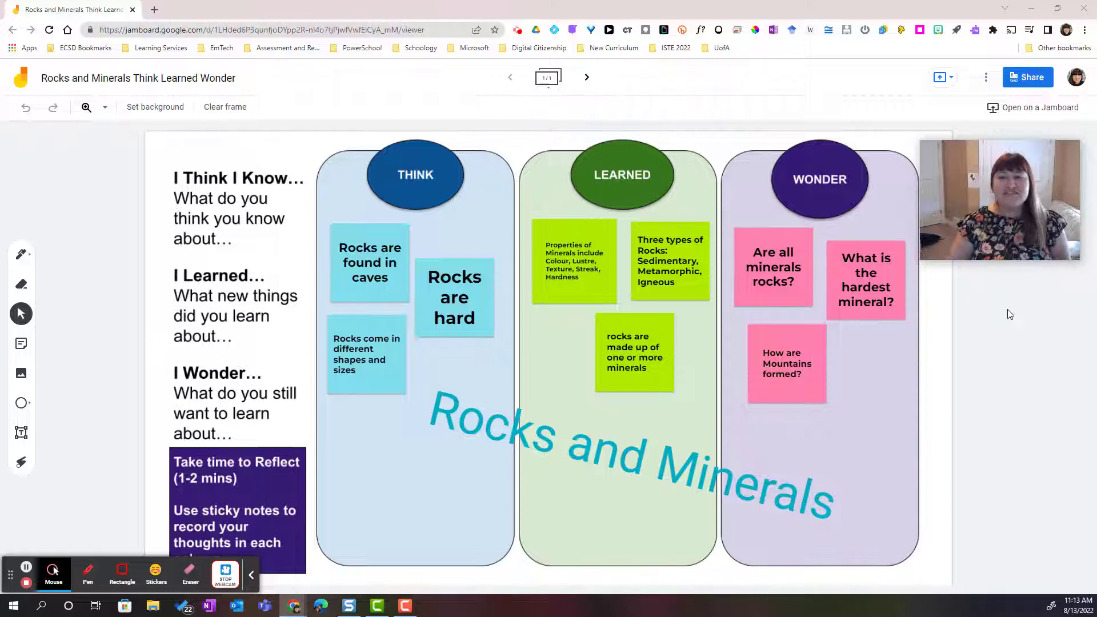
{"action": "left_click_drag", "start_coordinate": [957, 194], "coordinate": [65, 206]}
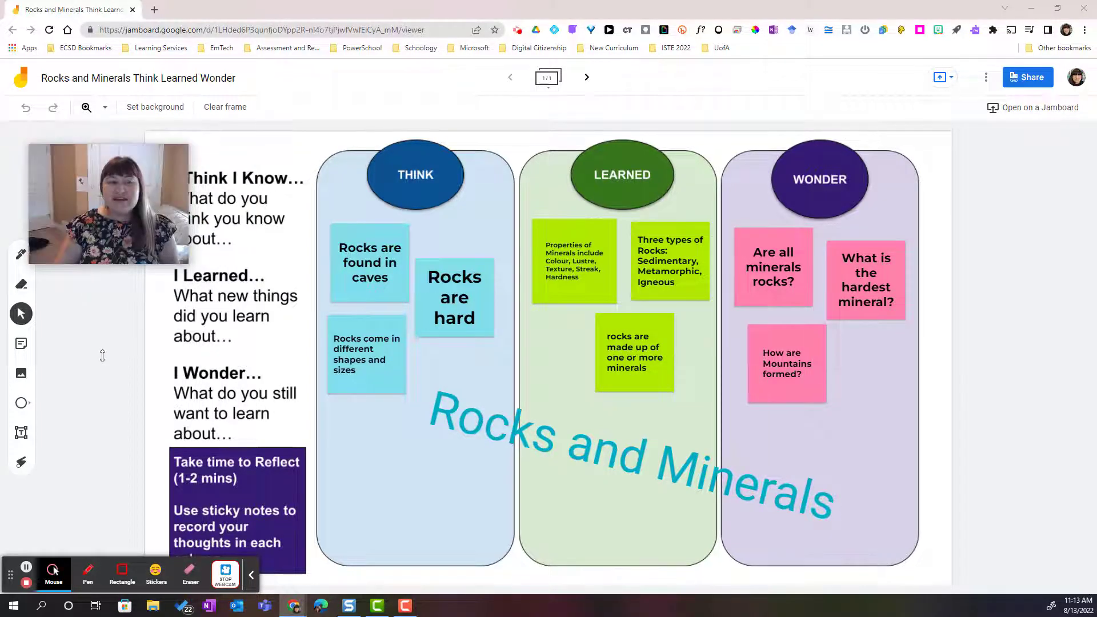
{"action": "left_click_drag", "start_coordinate": [121, 262], "coordinate": [125, 394]}
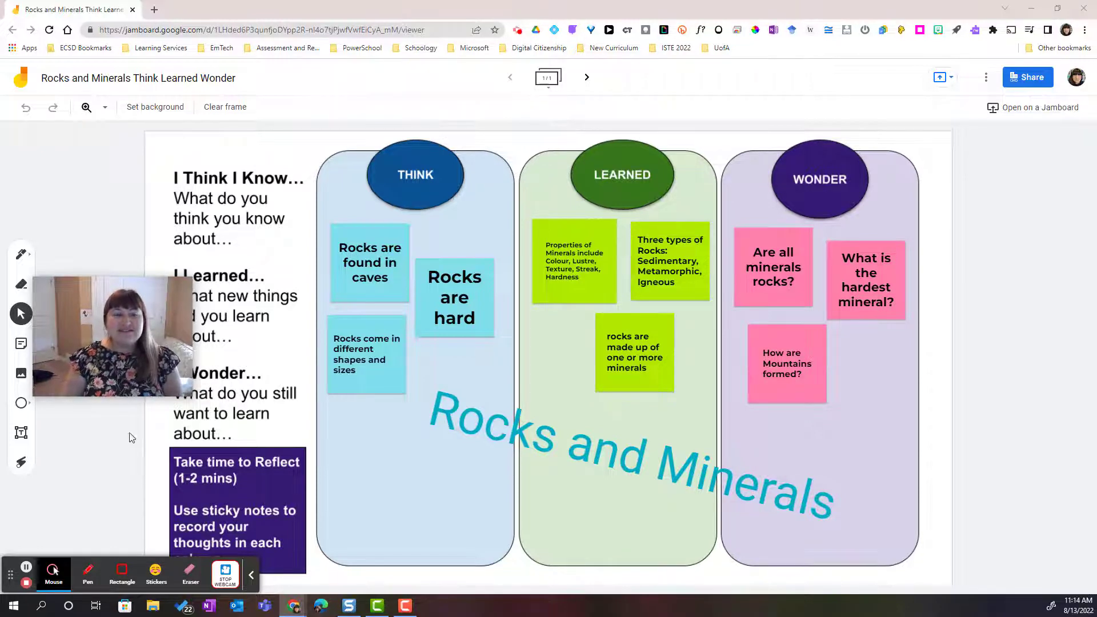
{"action": "left_click_drag", "start_coordinate": [122, 356], "coordinate": [1005, 541]}
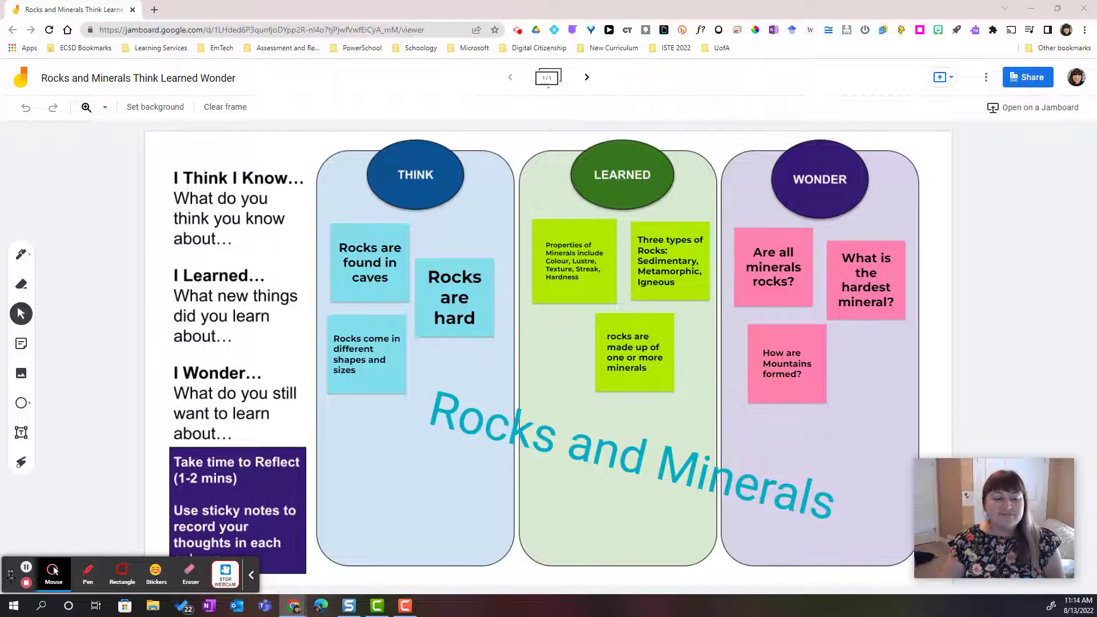
- Move the recording toolbar to the top left and select the Pen tool
{"action": "left_click_drag", "start_coordinate": [53, 570], "coordinate": [61, 156]}
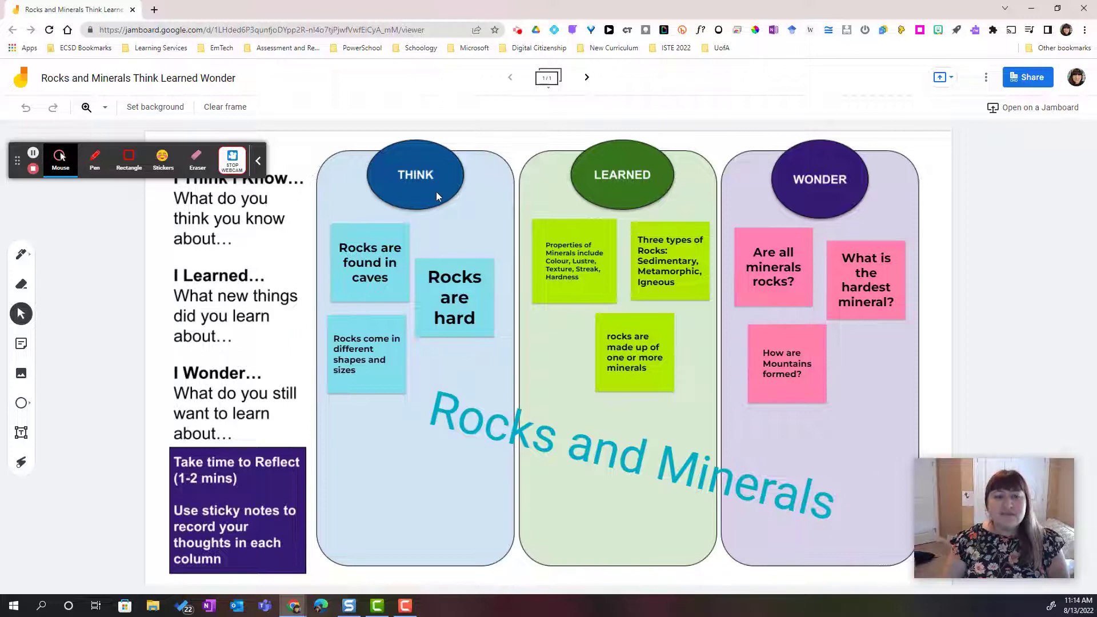
{"action": "left_click", "coordinate": [94, 159]}
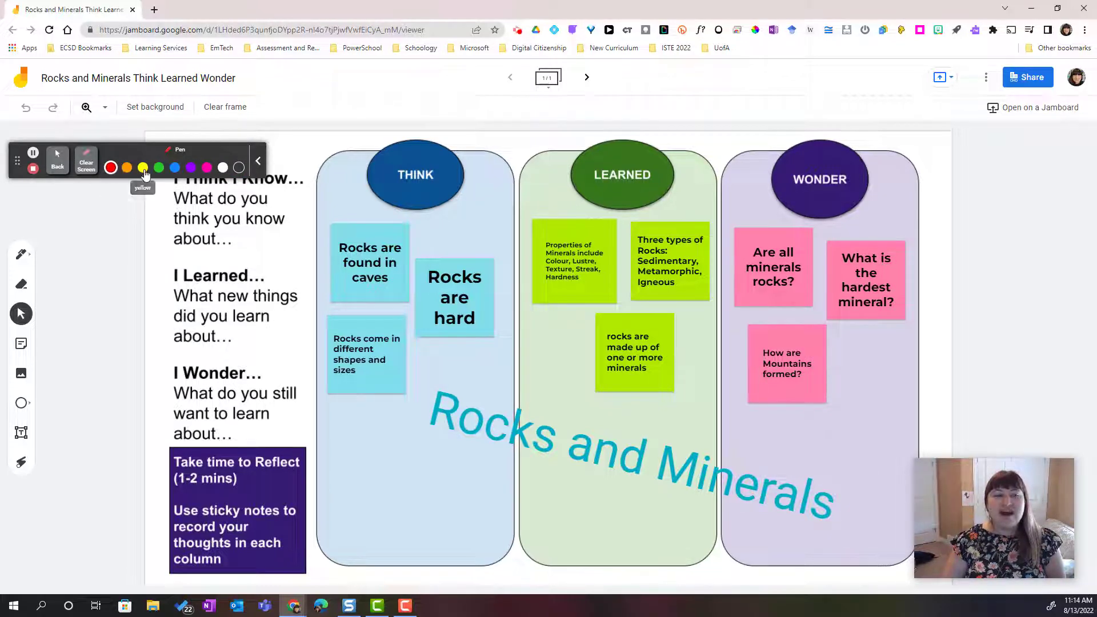
- In purple, draw an arrow to 'Rocks are hard' and underline Sedimentary, Metamorphic and Igneous
{"action": "left_click", "coordinate": [191, 168]}
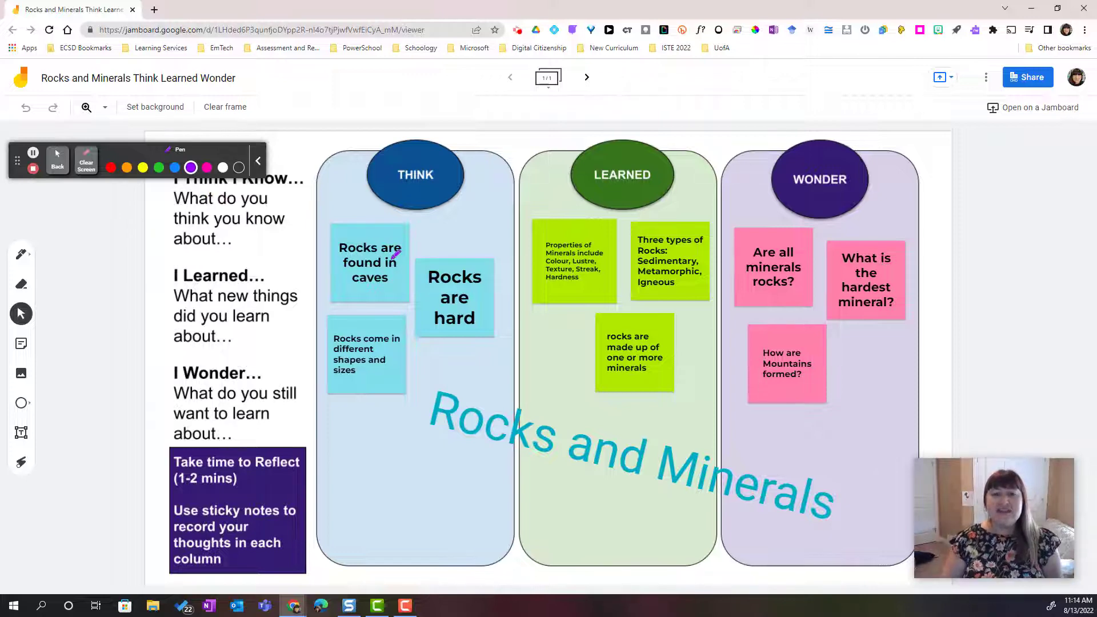
{"action": "mouse_move", "coordinate": [535, 197]}
{"action": "left_mouse_down"}
{"action": "mouse_move", "coordinate": [489, 258]}
{"action": "mouse_move", "coordinate": [505, 251]}
{"action": "left_mouse_up"}
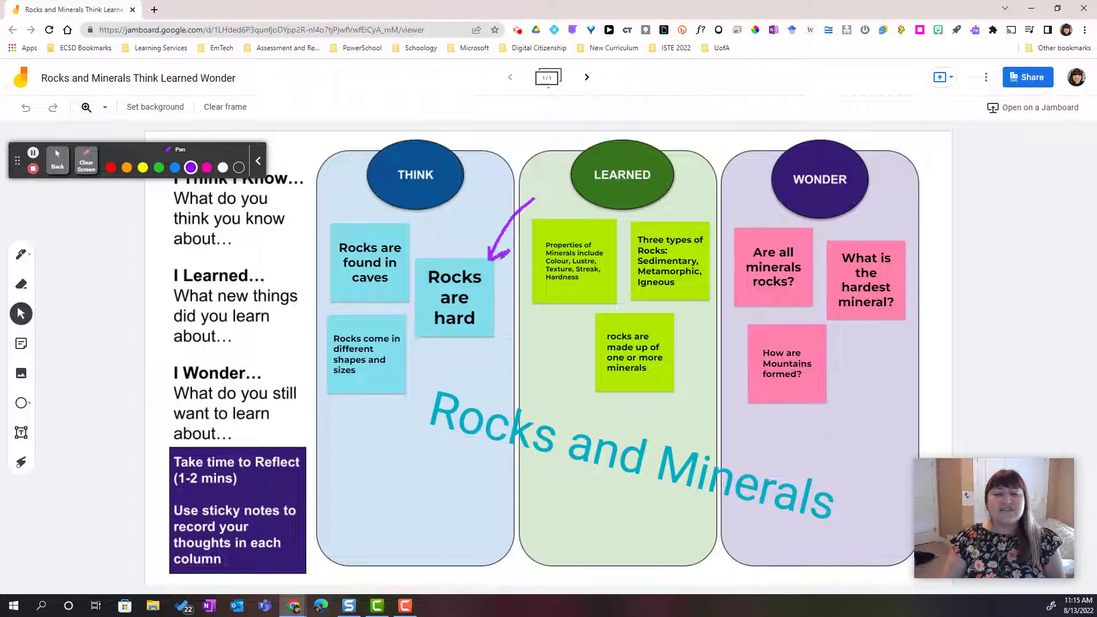
{"action": "left_click_drag", "start_coordinate": [673, 244], "coordinate": [702, 243]}
{"action": "mouse_move", "coordinate": [639, 258]}
{"action": "left_mouse_down"}
{"action": "mouse_move", "coordinate": [673, 250]}
{"action": "mouse_move", "coordinate": [652, 264]}
{"action": "mouse_move", "coordinate": [700, 261]}
{"action": "left_mouse_up"}
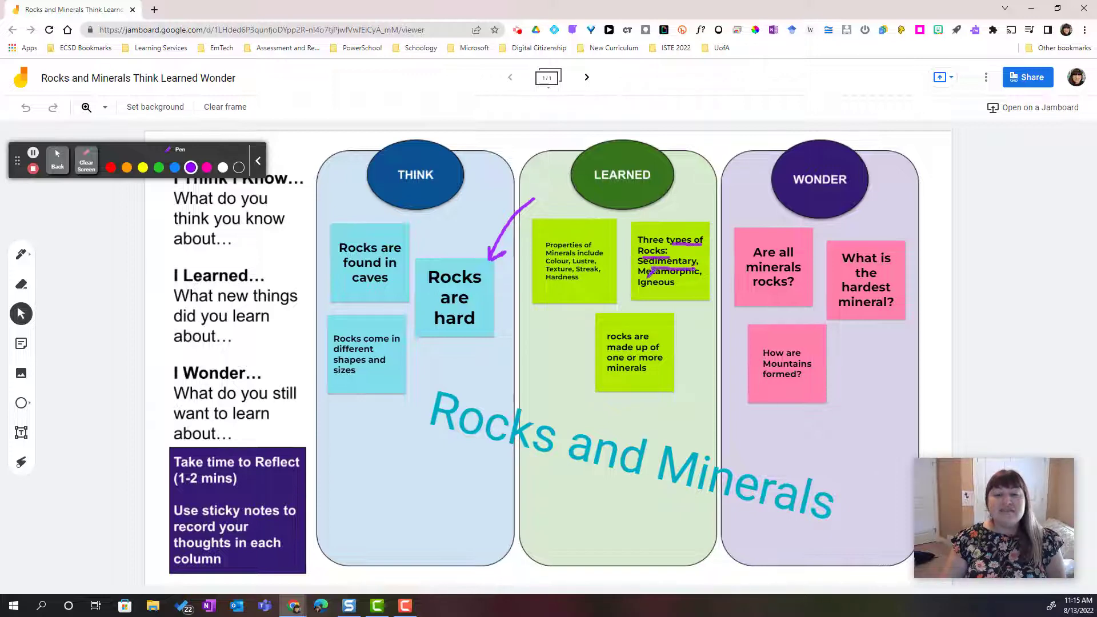
{"action": "mouse_move", "coordinate": [639, 279]}
{"action": "left_mouse_down"}
{"action": "mouse_move", "coordinate": [695, 269]}
{"action": "mouse_move", "coordinate": [644, 283]}
{"action": "mouse_move", "coordinate": [691, 277]}
{"action": "left_mouse_up"}
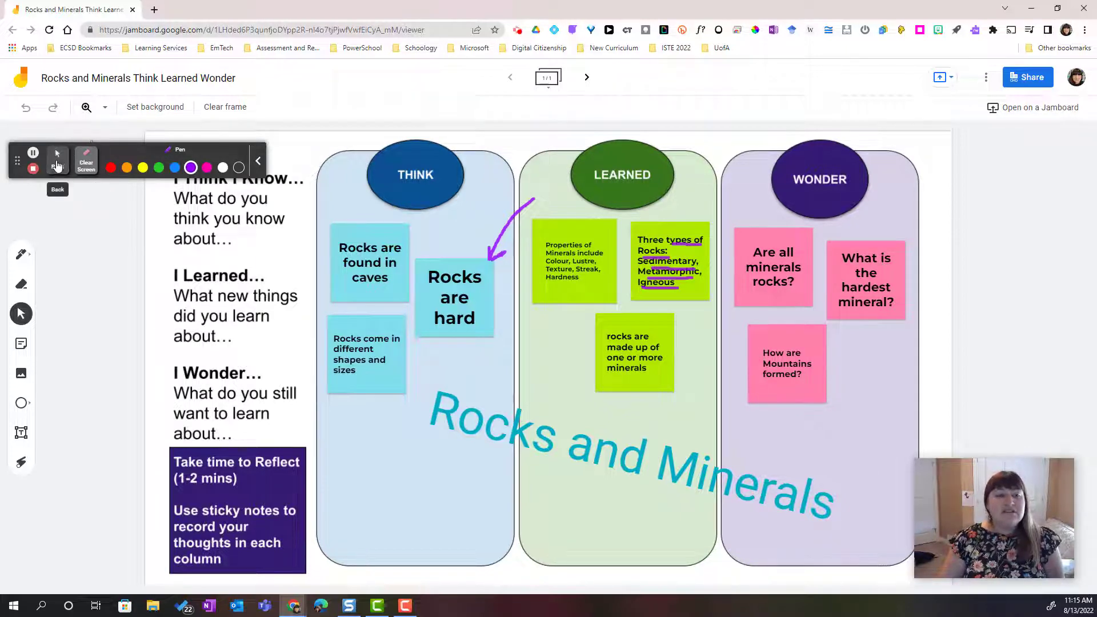
- Draw blue rectangles around the WONDER heading and the 'Are all minerals rocks?' note
{"action": "left_click", "coordinate": [57, 165]}
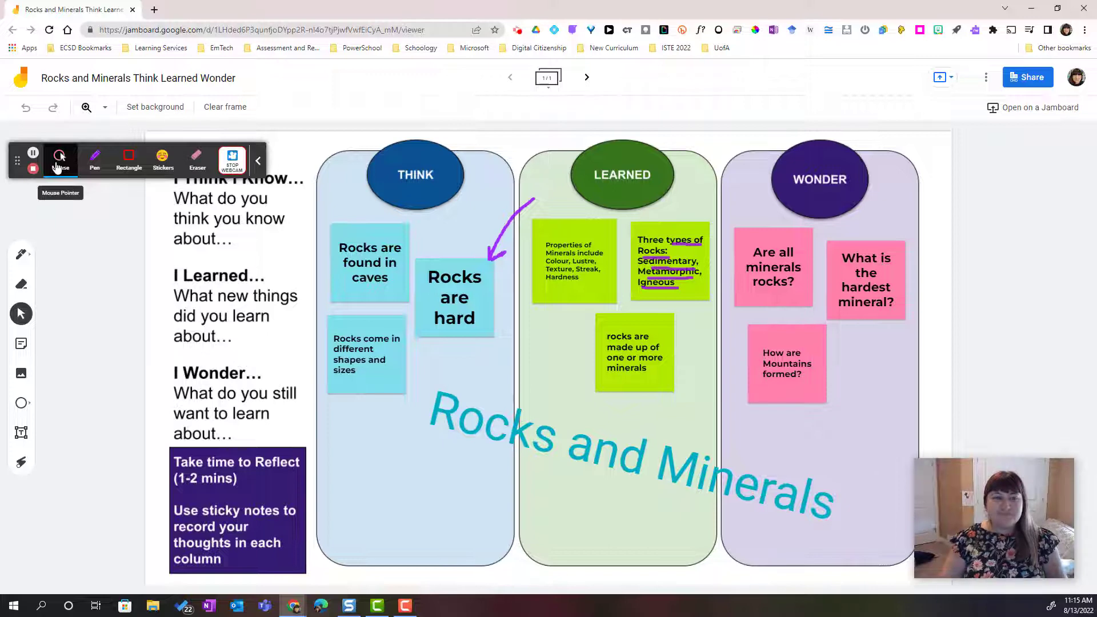
{"action": "left_click", "coordinate": [129, 166]}
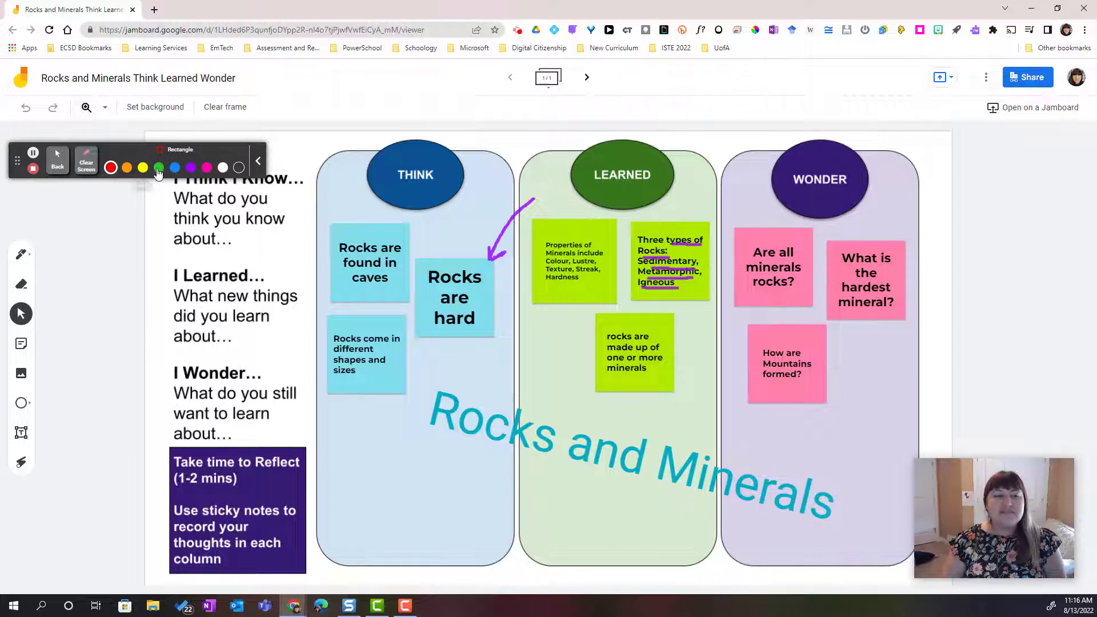
{"action": "left_click", "coordinate": [175, 169]}
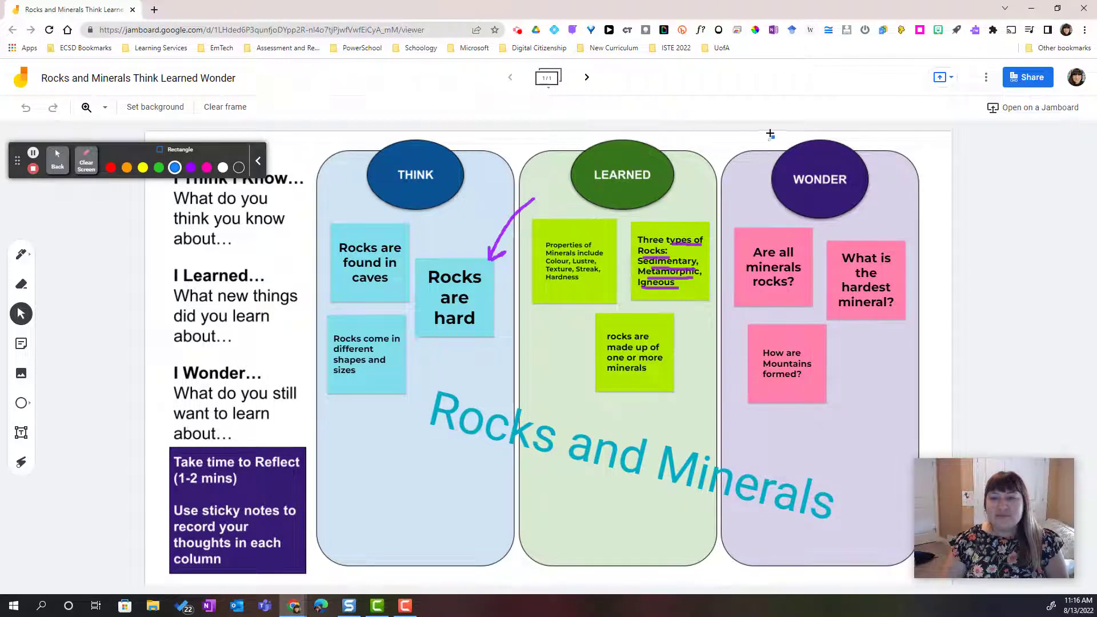
{"action": "left_click_drag", "start_coordinate": [761, 139], "coordinate": [883, 218]}
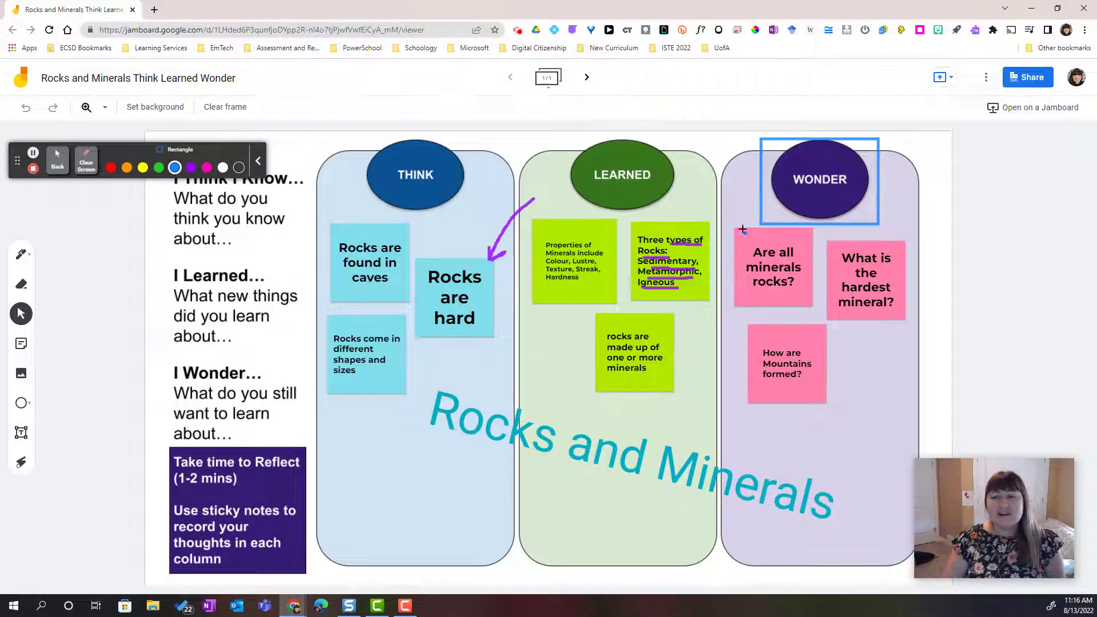
{"action": "mouse_move", "coordinate": [730, 234]}
{"action": "left_mouse_down"}
{"action": "mouse_move", "coordinate": [804, 243]}
{"action": "mouse_move", "coordinate": [810, 299]}
{"action": "left_mouse_up"}
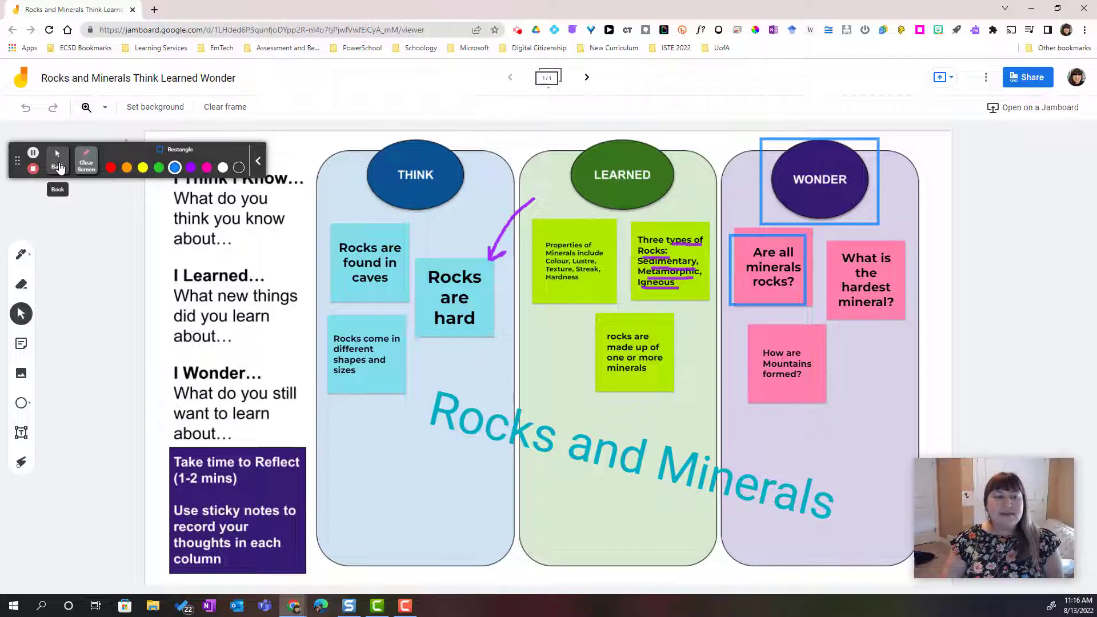
{"action": "left_click", "coordinate": [59, 167]}
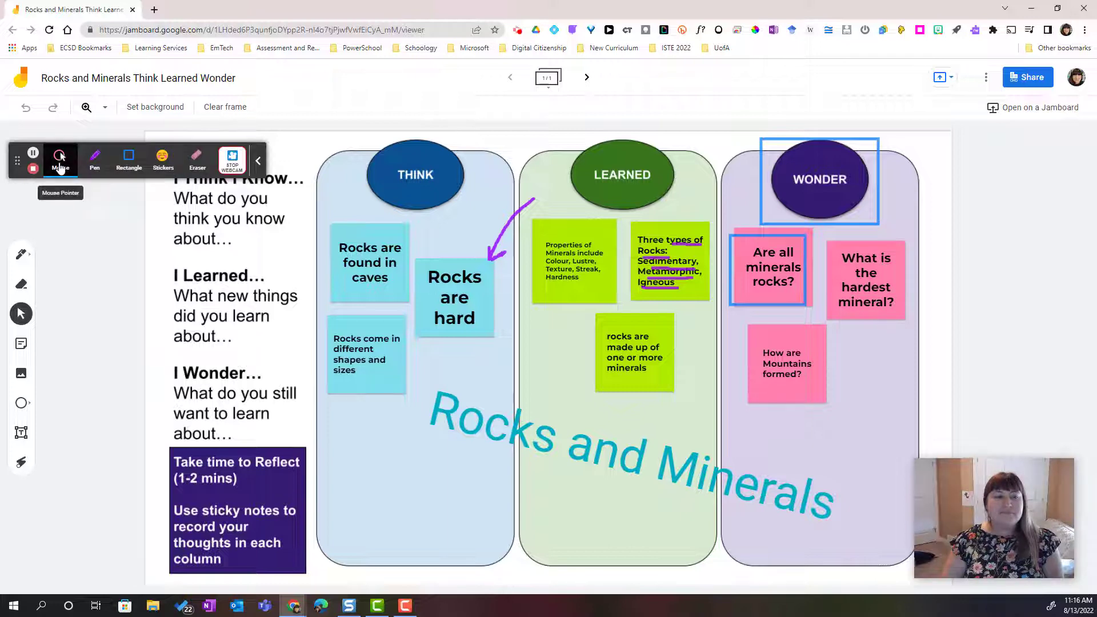
- Stamp a blushing smiley by WONDER, plus sunglasses and heart-eyes at 'Rocks are hard'
{"action": "left_click", "coordinate": [163, 163]}
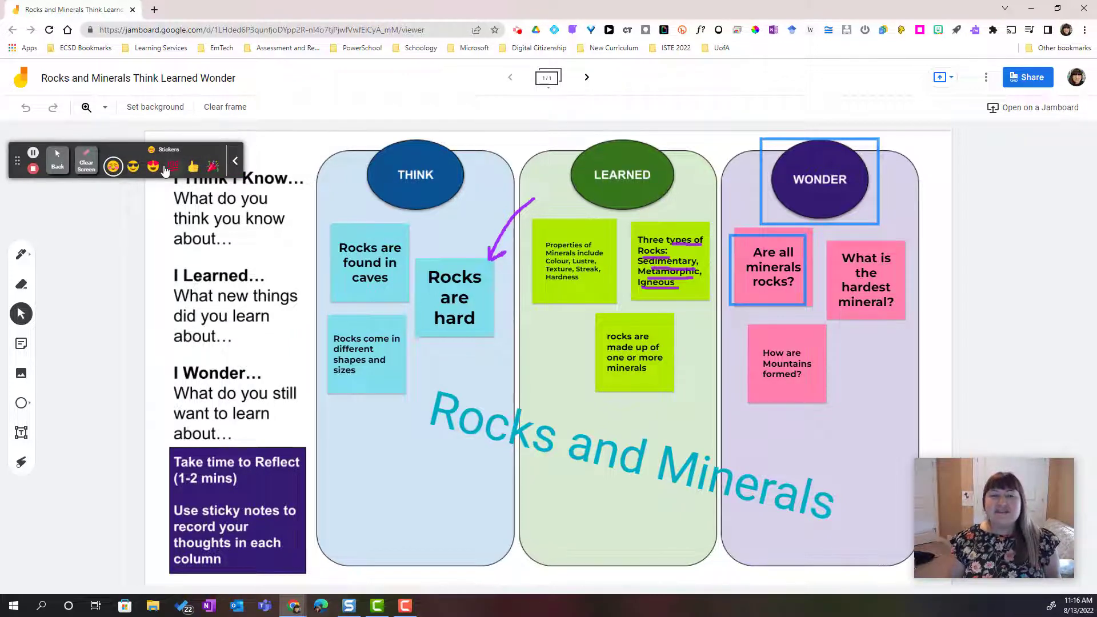
{"action": "left_click", "coordinate": [116, 170]}
{"action": "left_click", "coordinate": [892, 217]}
{"action": "left_click", "coordinate": [133, 166]}
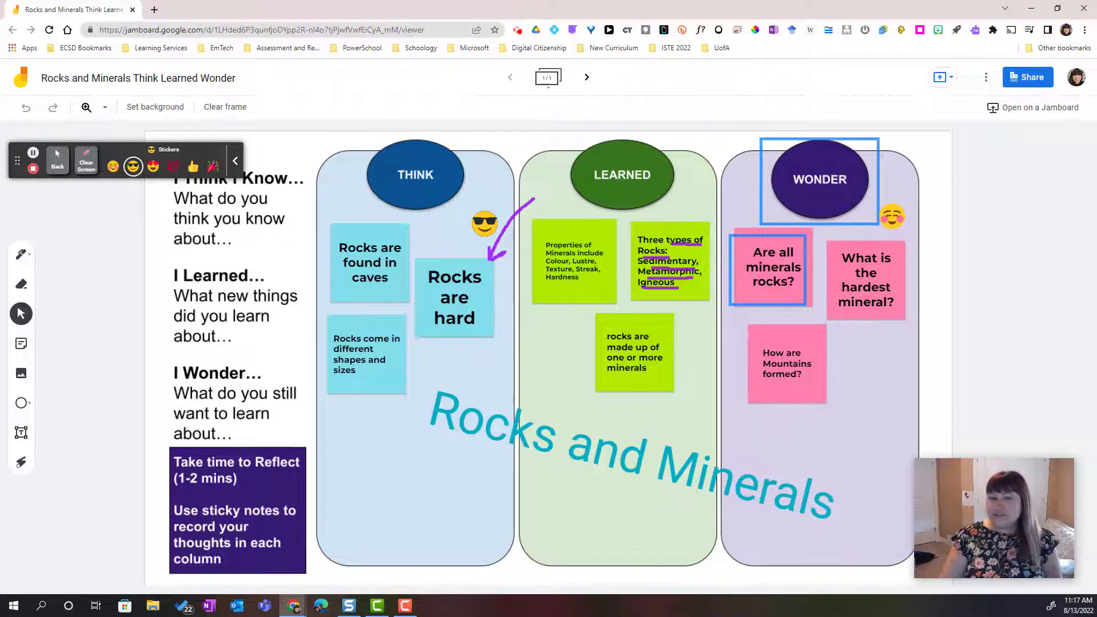
{"action": "left_click", "coordinate": [484, 224]}
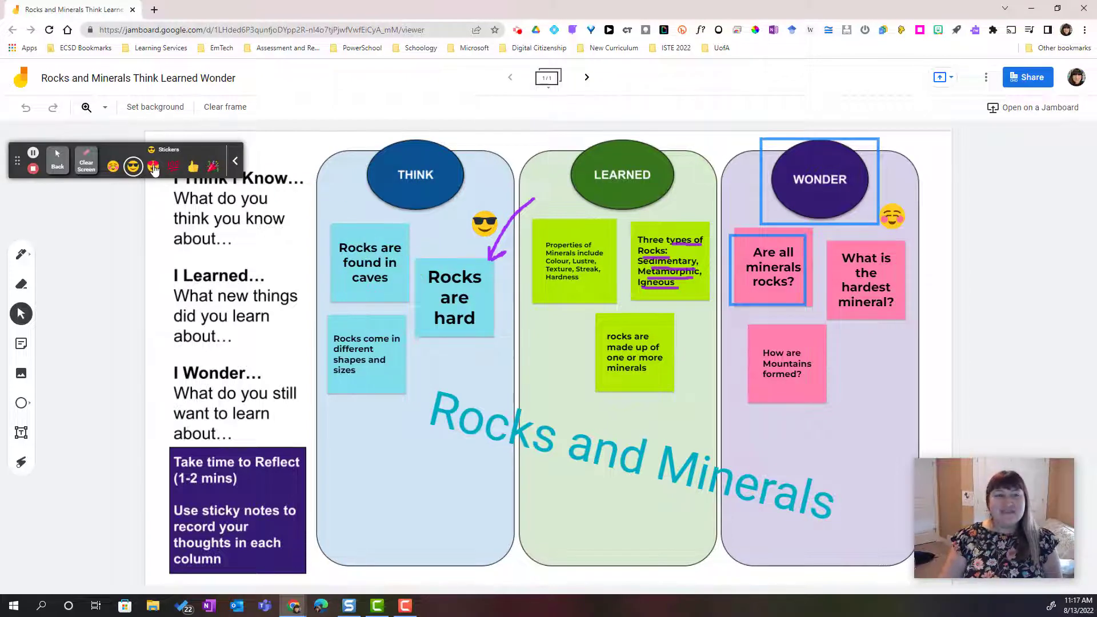
{"action": "left_click", "coordinate": [153, 166]}
{"action": "left_click", "coordinate": [489, 330]}
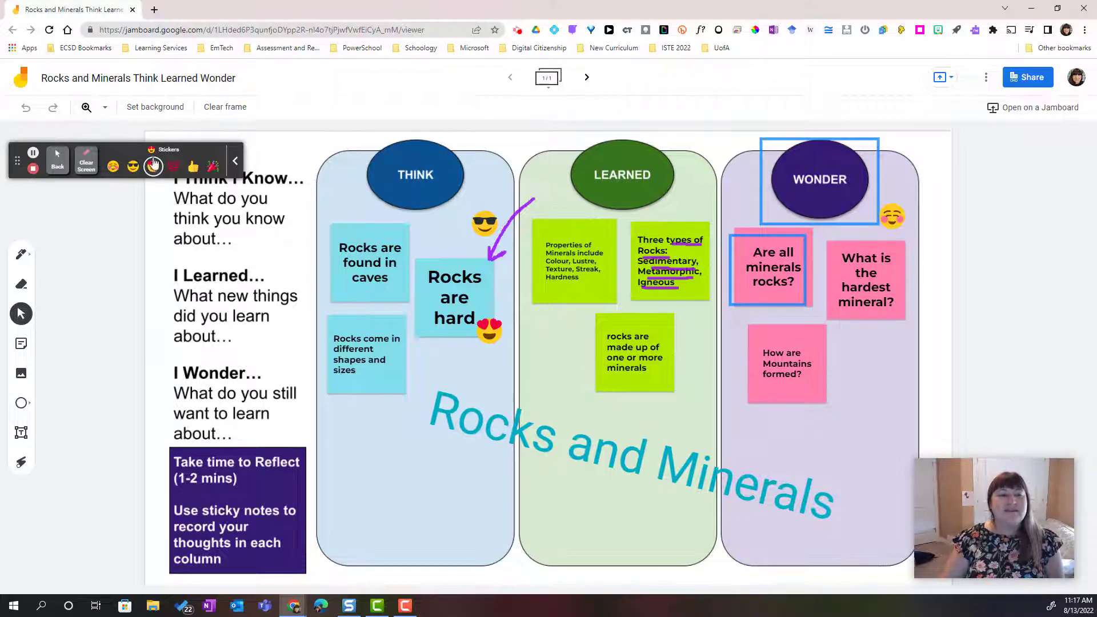
- Add 100, thumbs-up and party-popper stickers to the Mountains, rocks and Minerals notes
{"action": "left_click", "coordinate": [173, 166]}
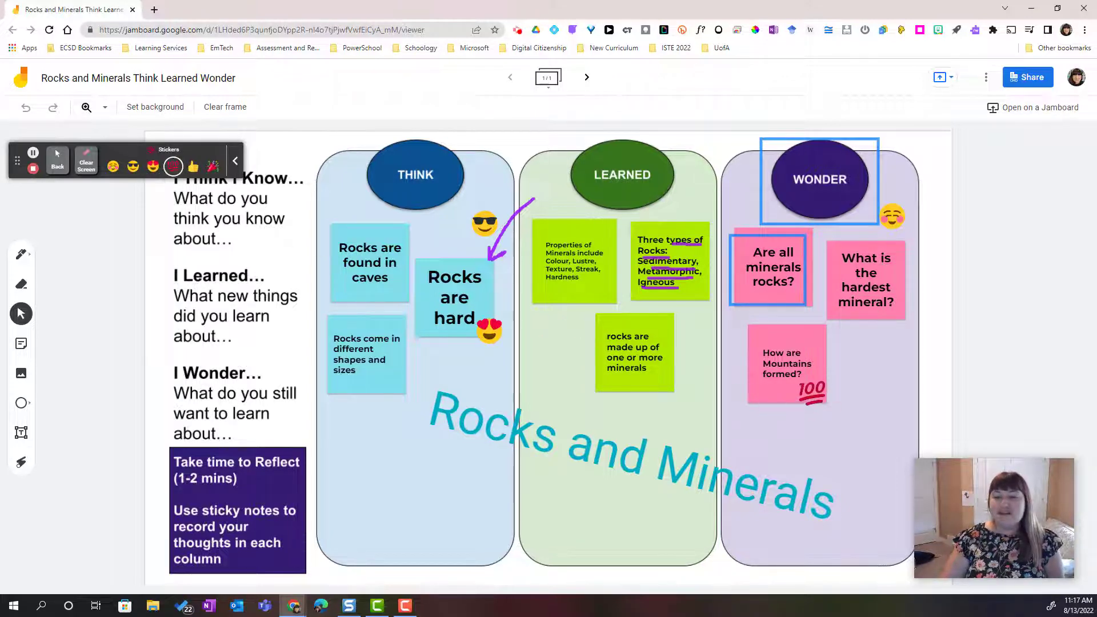
{"action": "left_click", "coordinate": [193, 165]}
{"action": "left_click", "coordinate": [666, 390]}
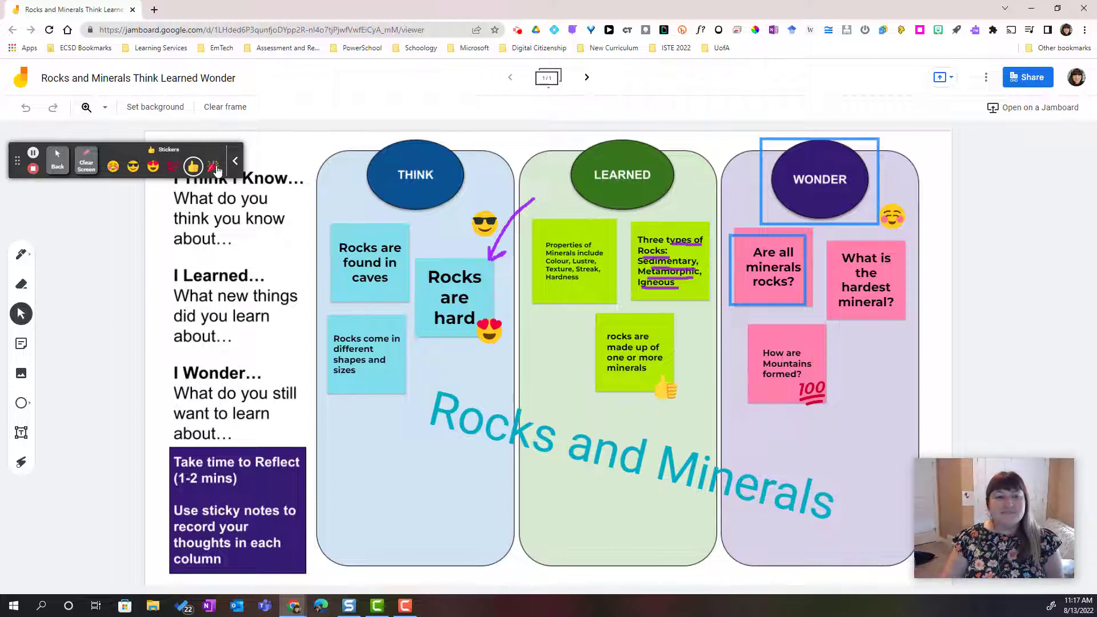
{"action": "left_click", "coordinate": [214, 166]}
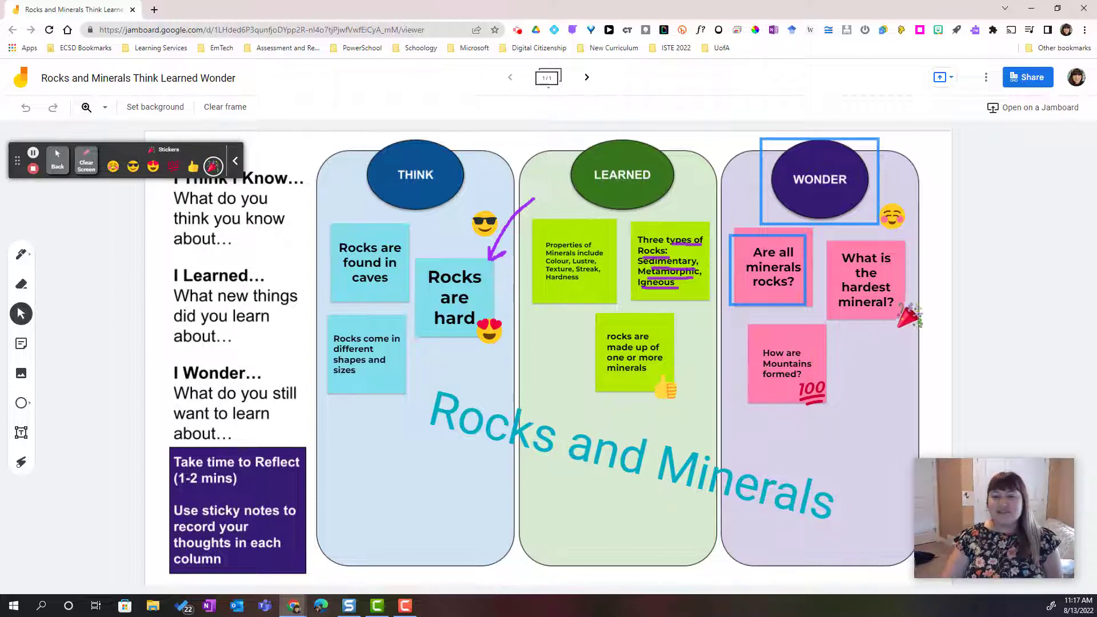
{"action": "left_click", "coordinate": [597, 290]}
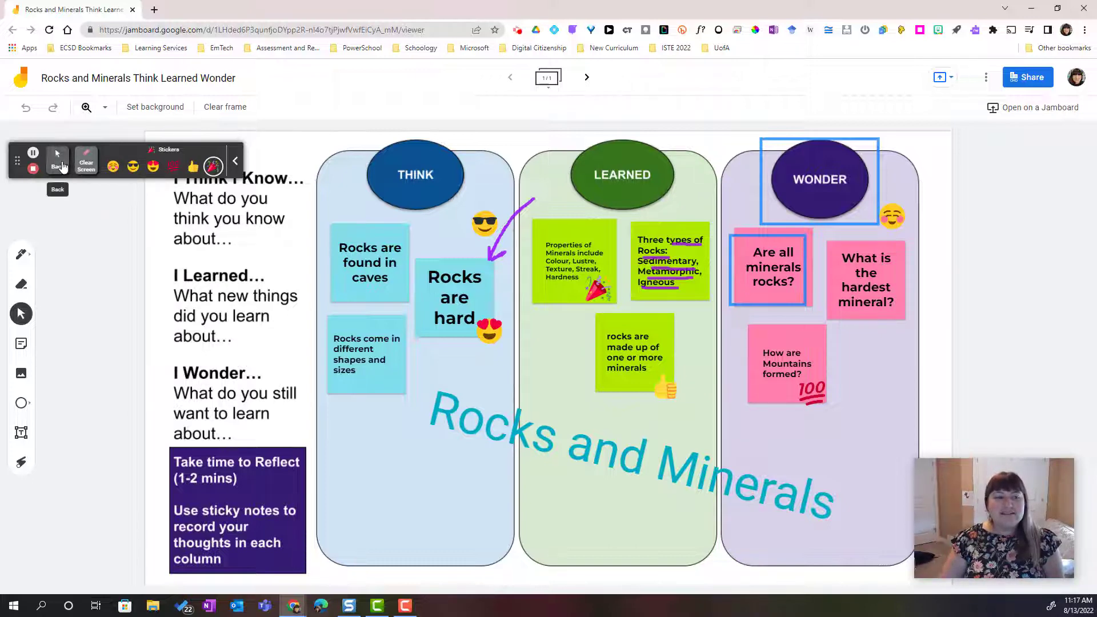
- Erase the heart-eyes sticker on 'Rocks are hard', then toggle the webcam overlay off and on
{"action": "left_click", "coordinate": [60, 162]}
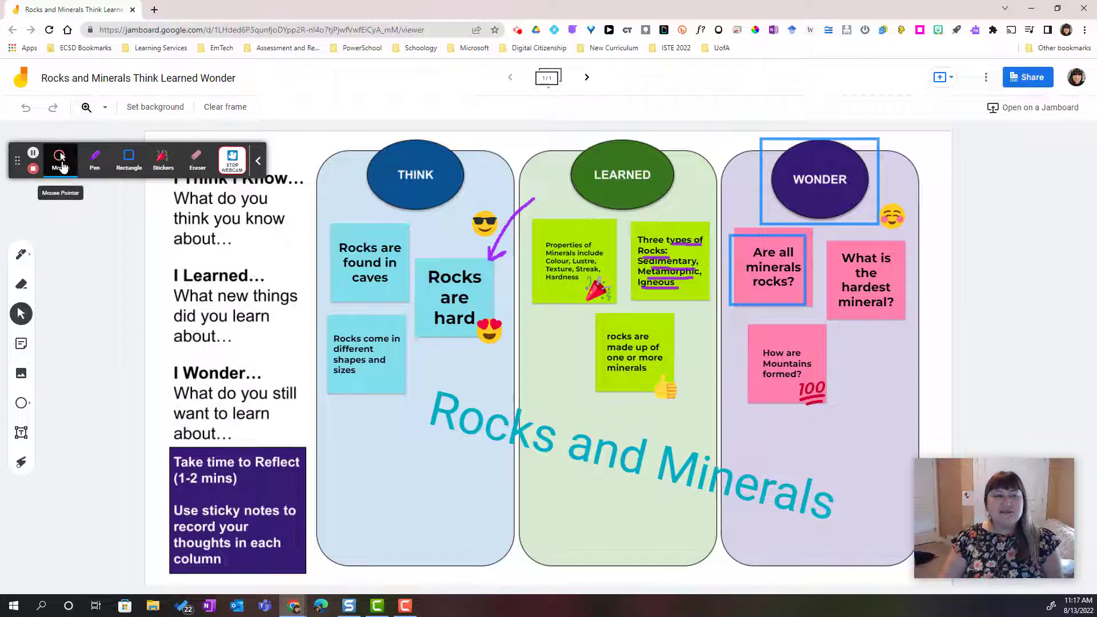
{"action": "left_click", "coordinate": [198, 160]}
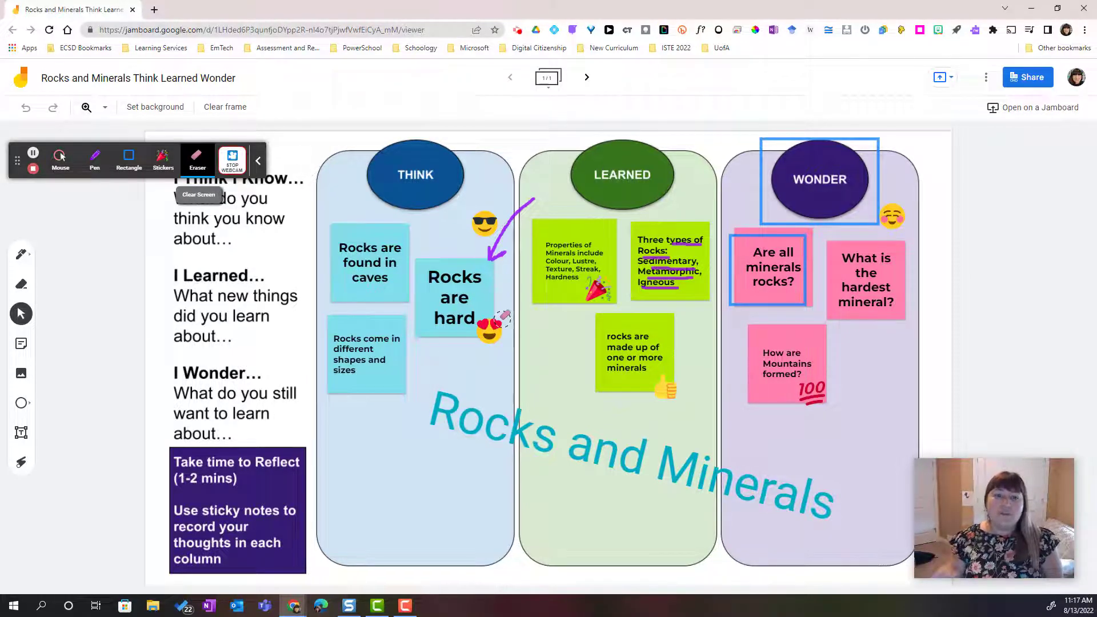
{"action": "mouse_move", "coordinate": [503, 315]}
{"action": "left_mouse_down"}
{"action": "mouse_move", "coordinate": [513, 342]}
{"action": "mouse_move", "coordinate": [496, 323]}
{"action": "mouse_move", "coordinate": [484, 338]}
{"action": "left_mouse_up"}
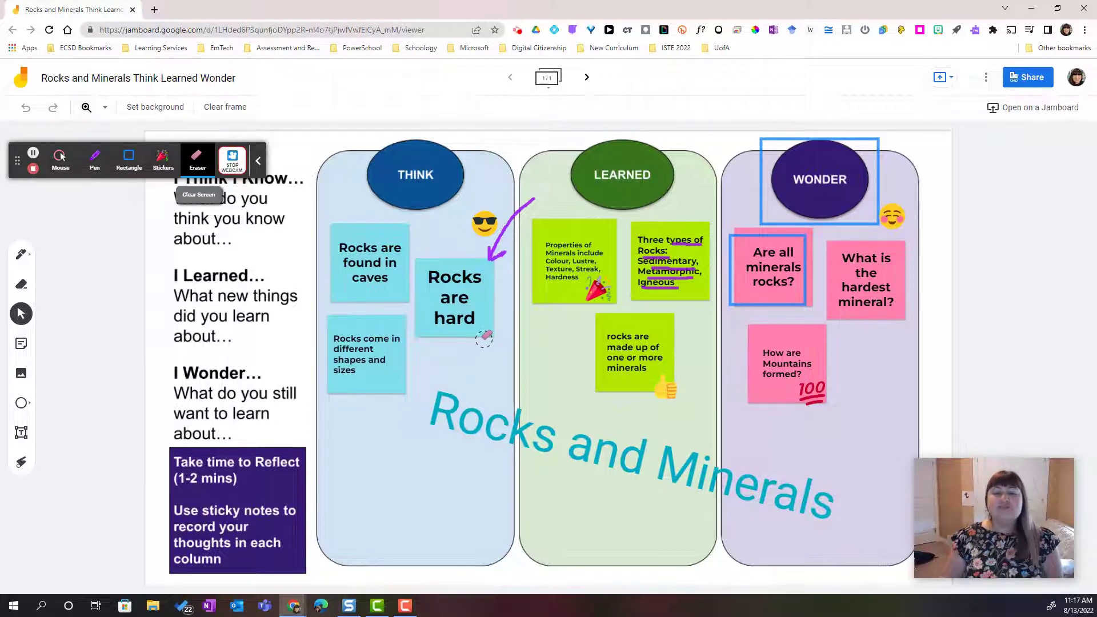
{"action": "left_click", "coordinate": [233, 161]}
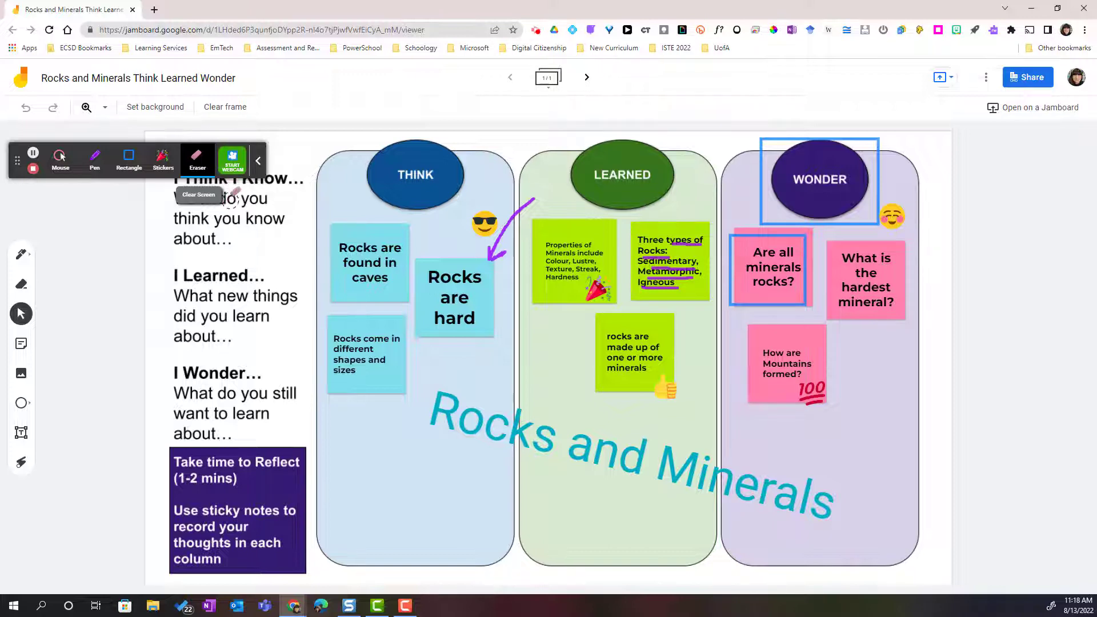
{"action": "left_click", "coordinate": [236, 158]}
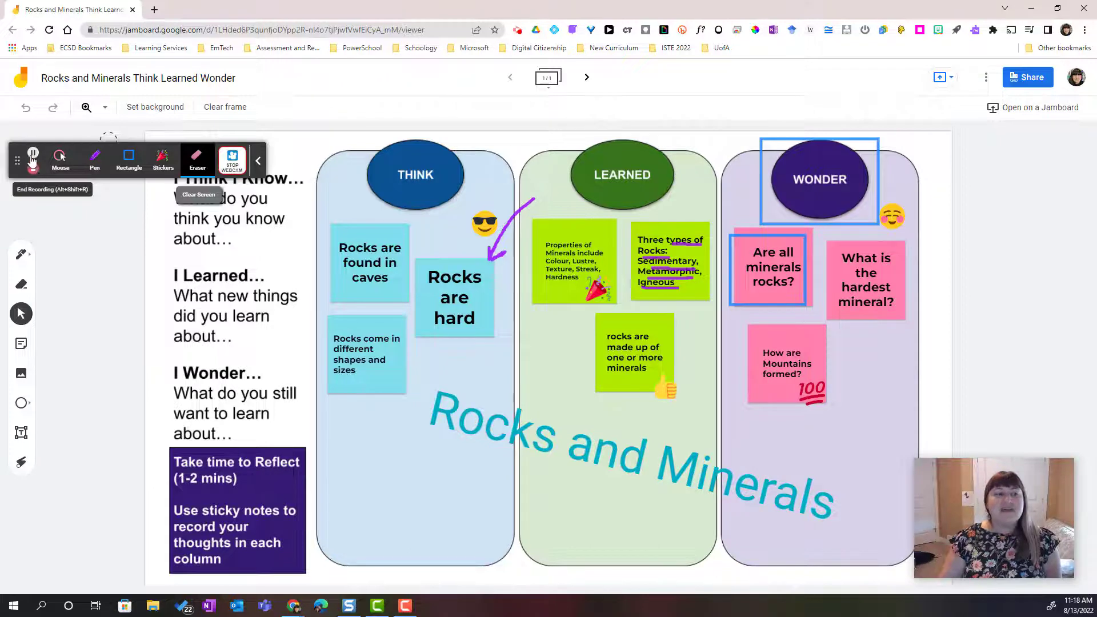
- Pause and resume the recording, then end it to open the 06:17 video page
{"action": "left_click", "coordinate": [32, 156]}
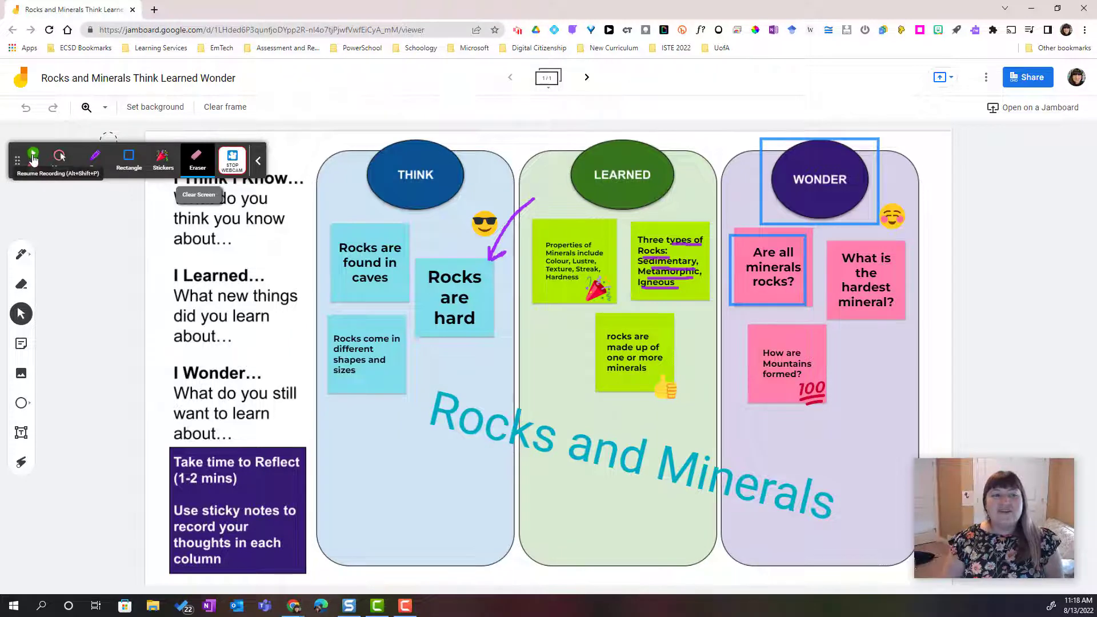
{"action": "left_click", "coordinate": [33, 155]}
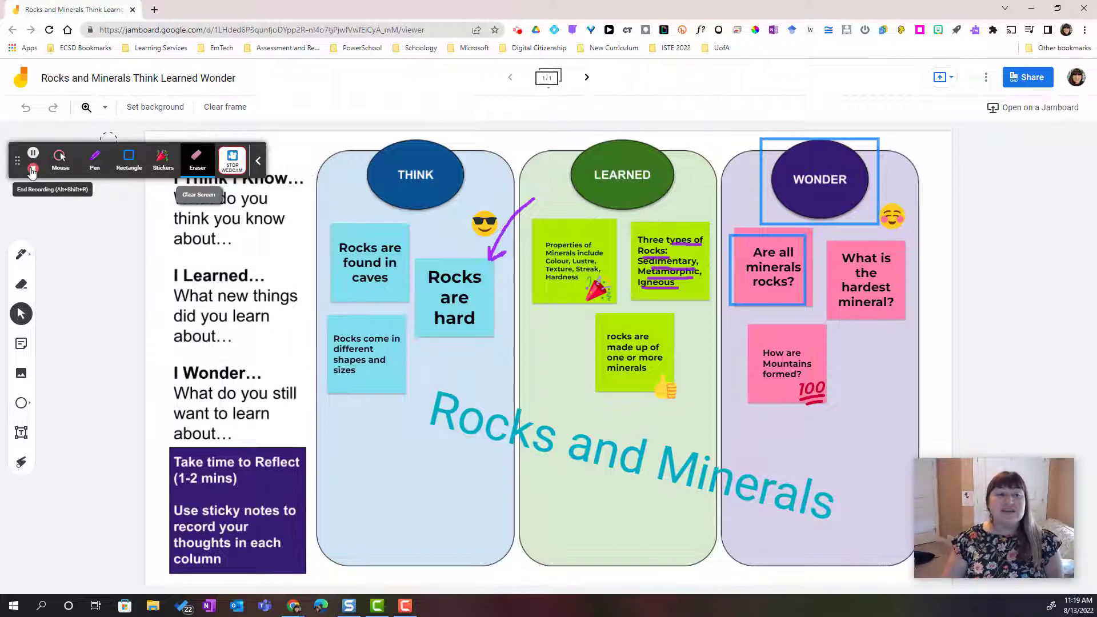
{"action": "left_click", "coordinate": [32, 171]}
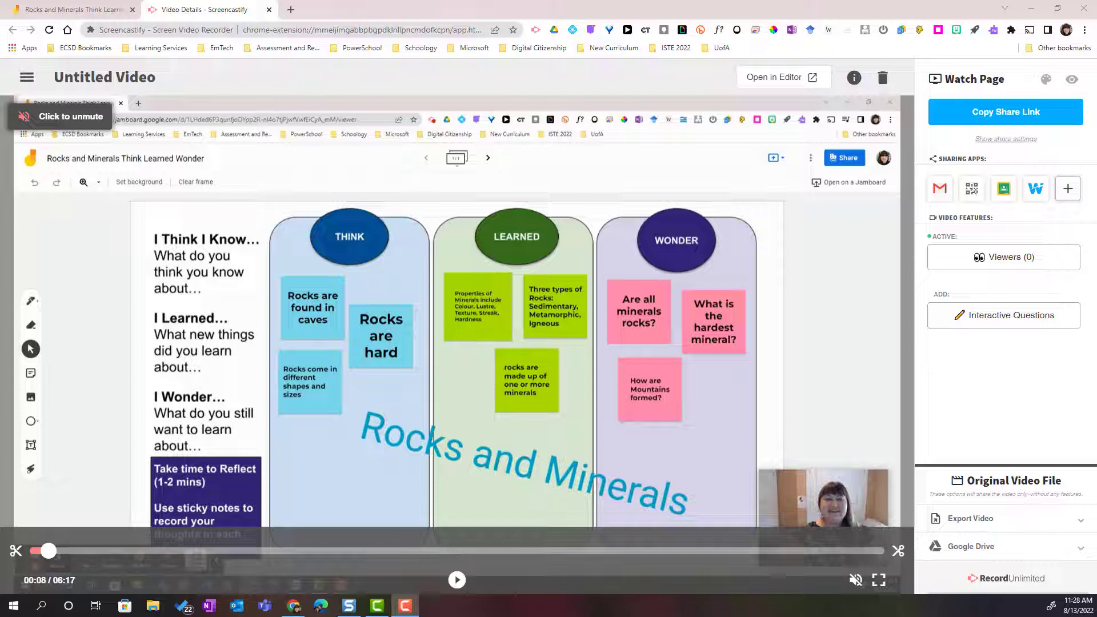
- Retitle the video 'Think Learned Wonder Rocks and Minerals' and start previewing it
{"action": "left_click", "coordinate": [161, 79]}
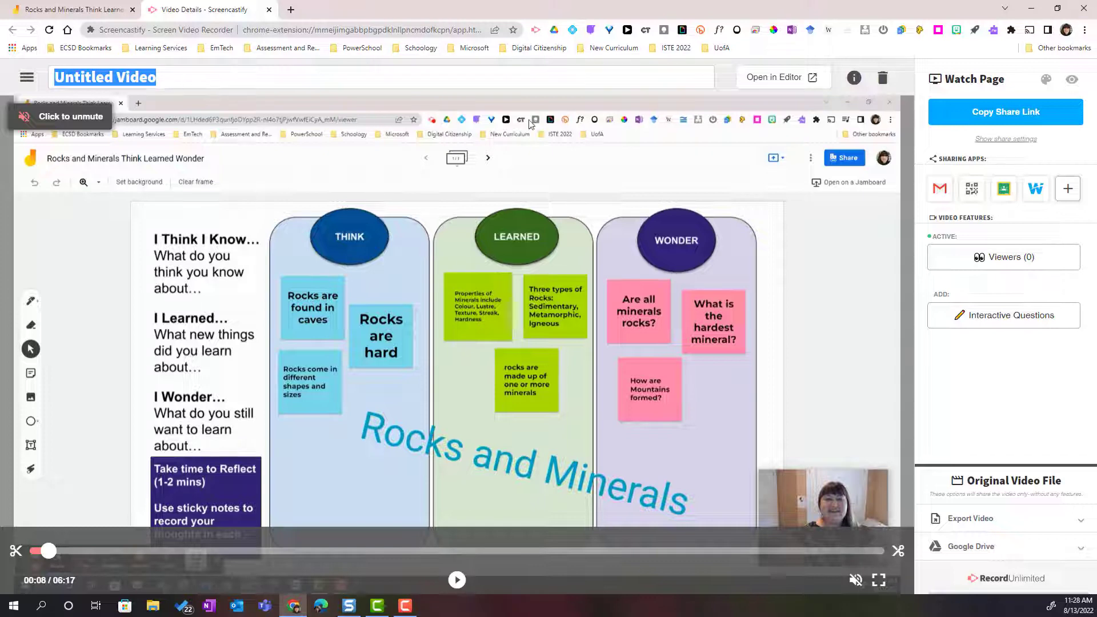
{"action": "type", "text": "Think Learned Wonder Rocks and Minerals"}
{"action": "key", "text": "Return"}
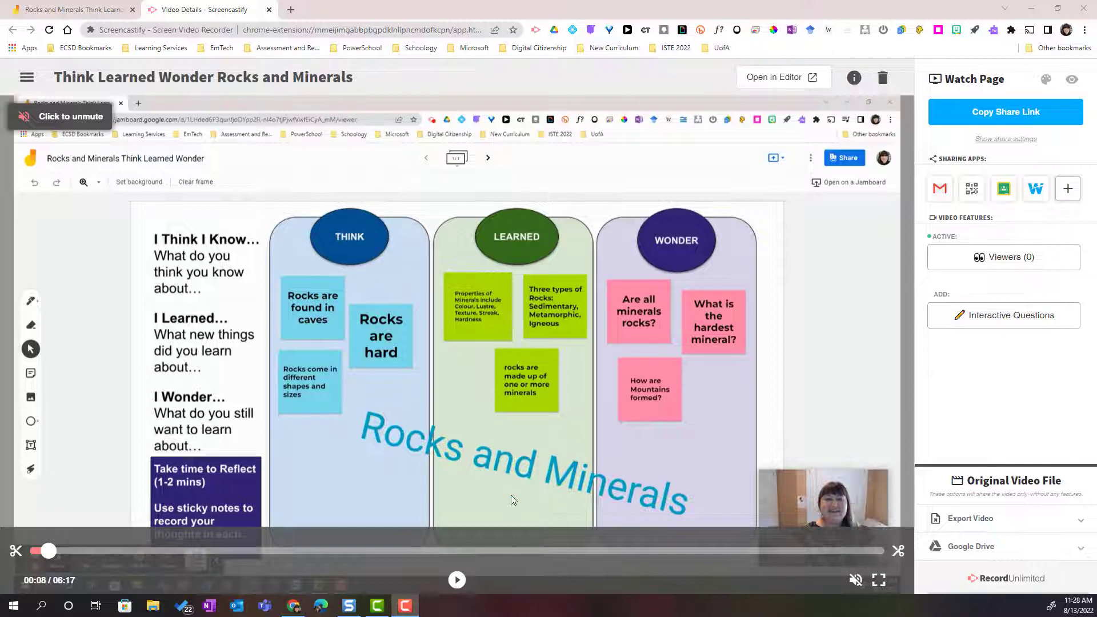
{"action": "left_click", "coordinate": [457, 581]}
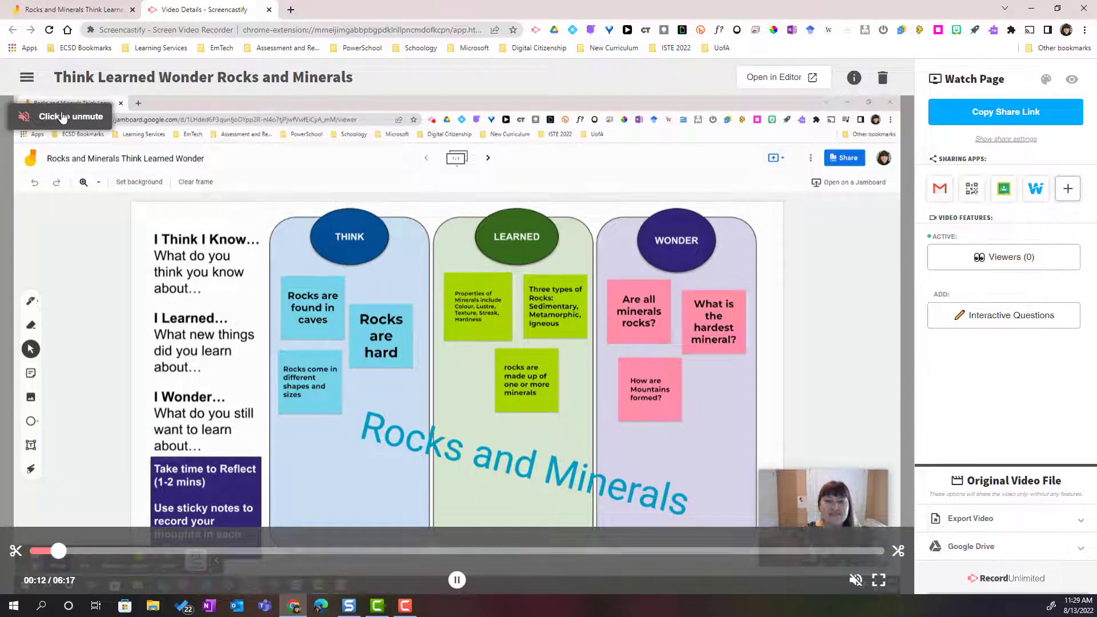
- Pause the video, pull the end point earlier, then save and confirm the permanent trim
{"action": "left_click", "coordinate": [456, 581]}
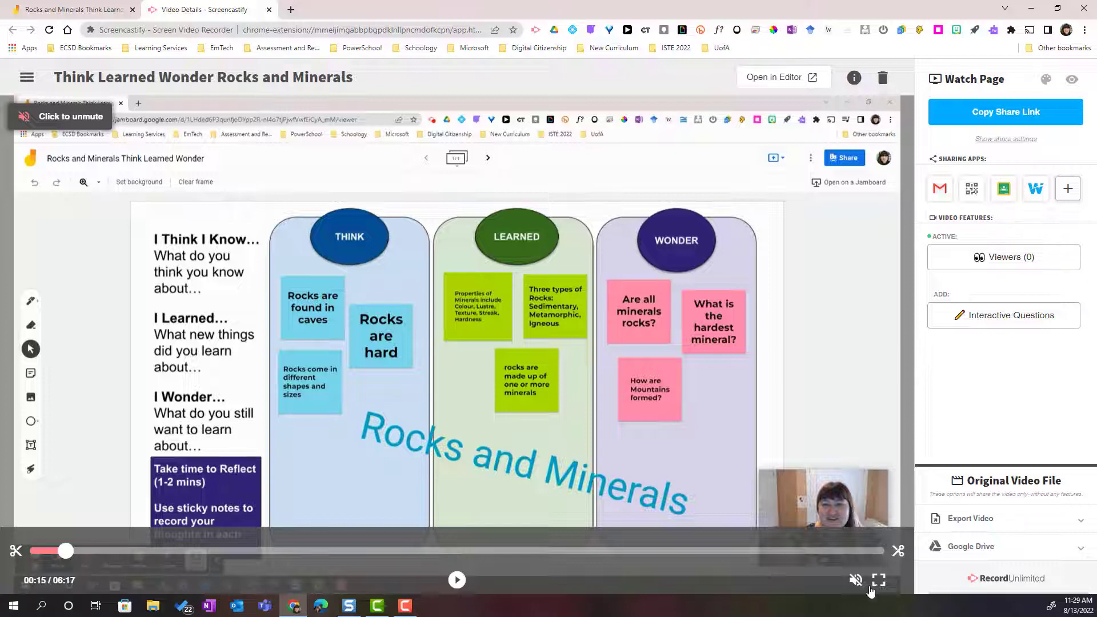
{"action": "left_click", "coordinate": [898, 552]}
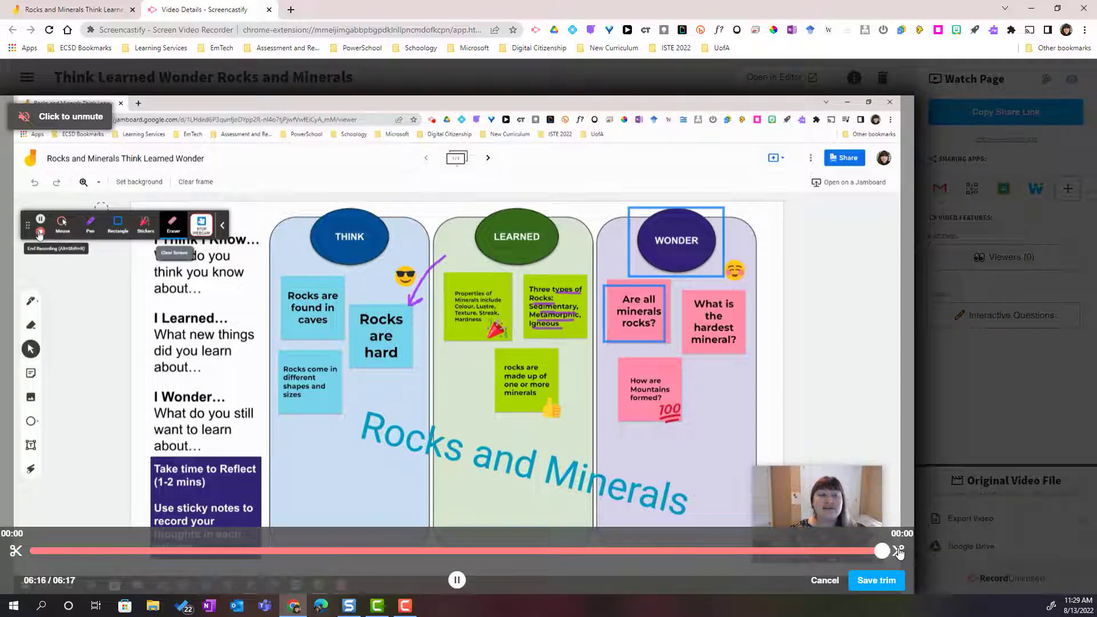
{"action": "left_click_drag", "start_coordinate": [883, 551], "coordinate": [842, 551]}
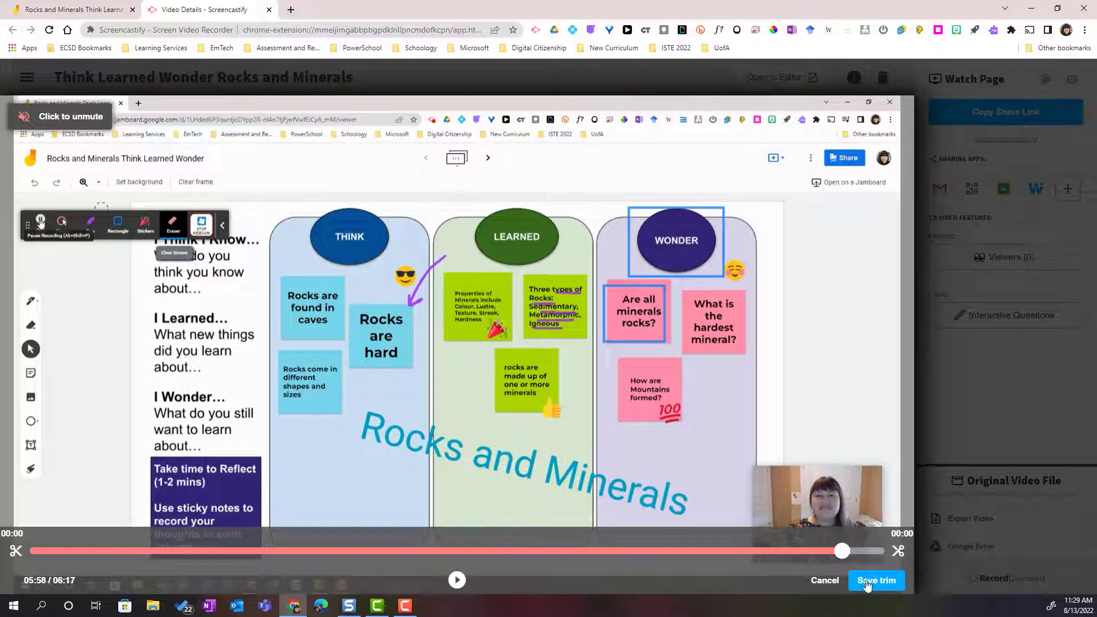
{"action": "left_click", "coordinate": [868, 582]}
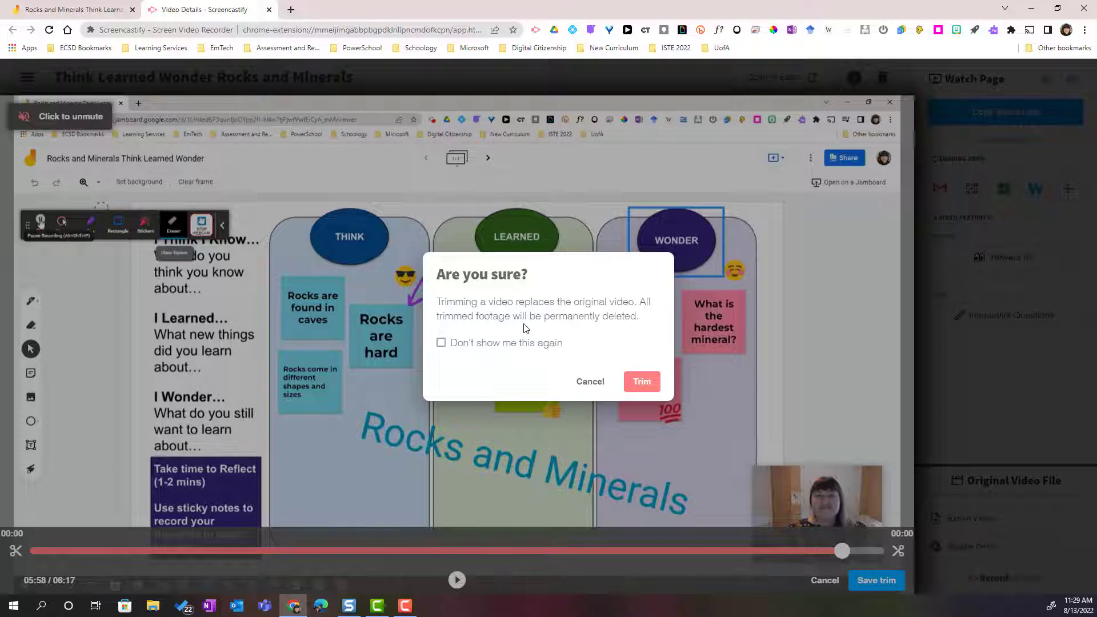
{"action": "left_click", "coordinate": [643, 382]}
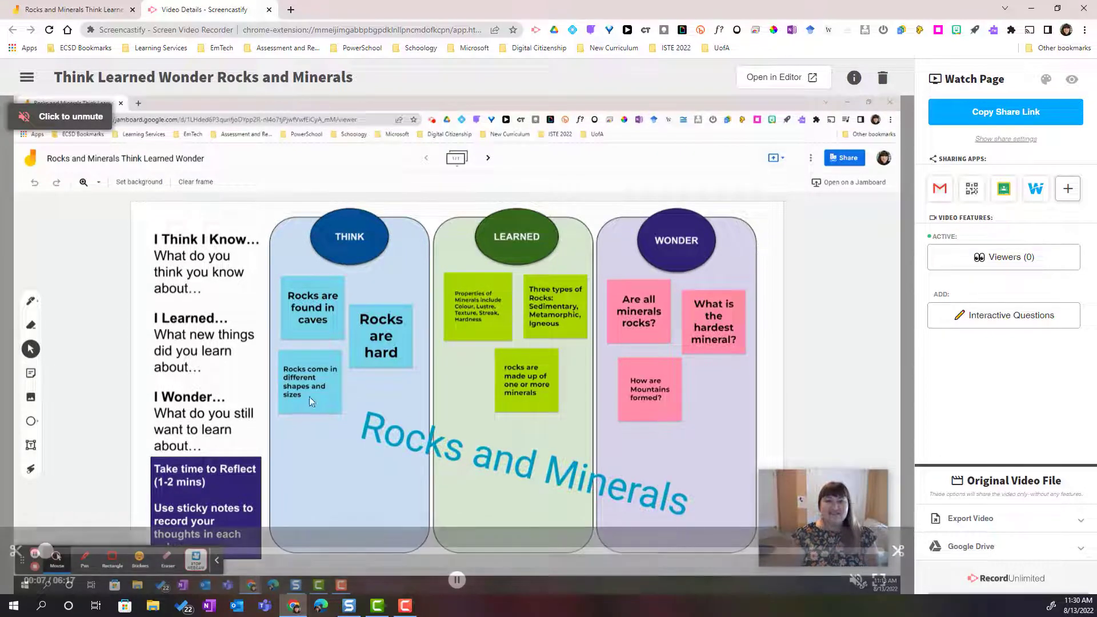
- Pause the trimmed video and copy its watch page share link
{"action": "left_click", "coordinate": [456, 580]}
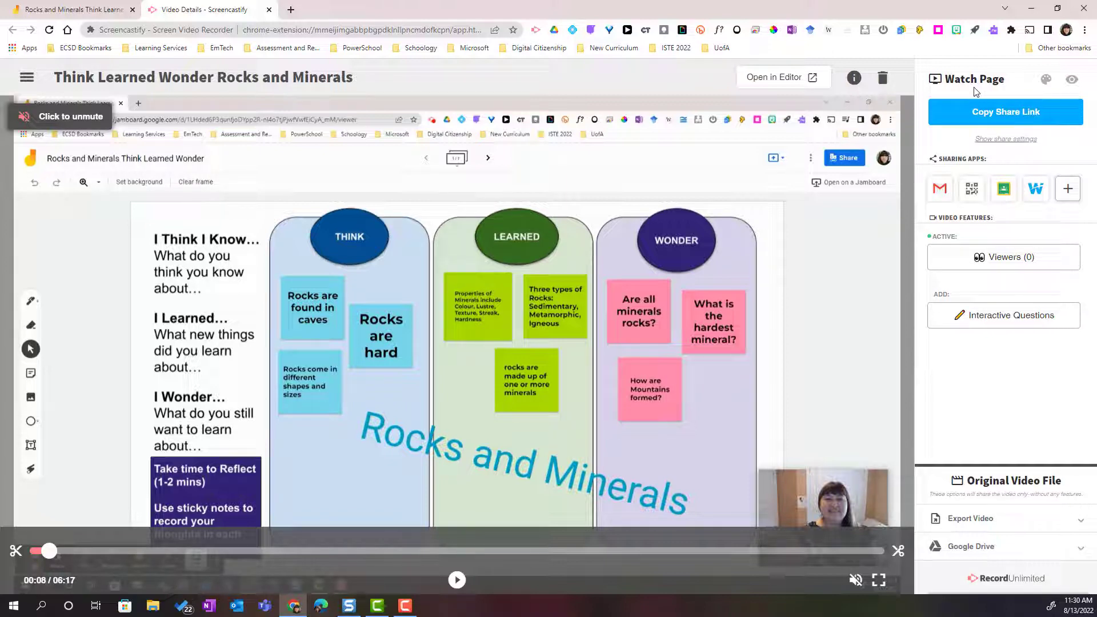
{"action": "left_click", "coordinate": [1018, 117]}
- Check the export options, then show the Google Drive sharing options with visibility left Private
{"action": "left_click", "coordinate": [1002, 526]}
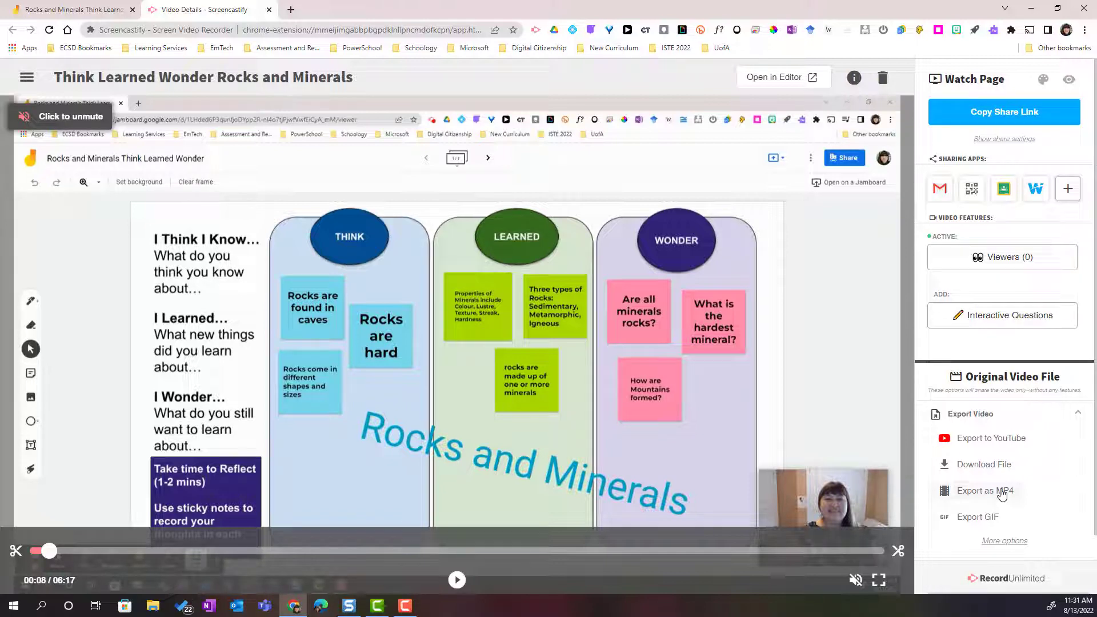
{"action": "left_click", "coordinate": [1078, 412]}
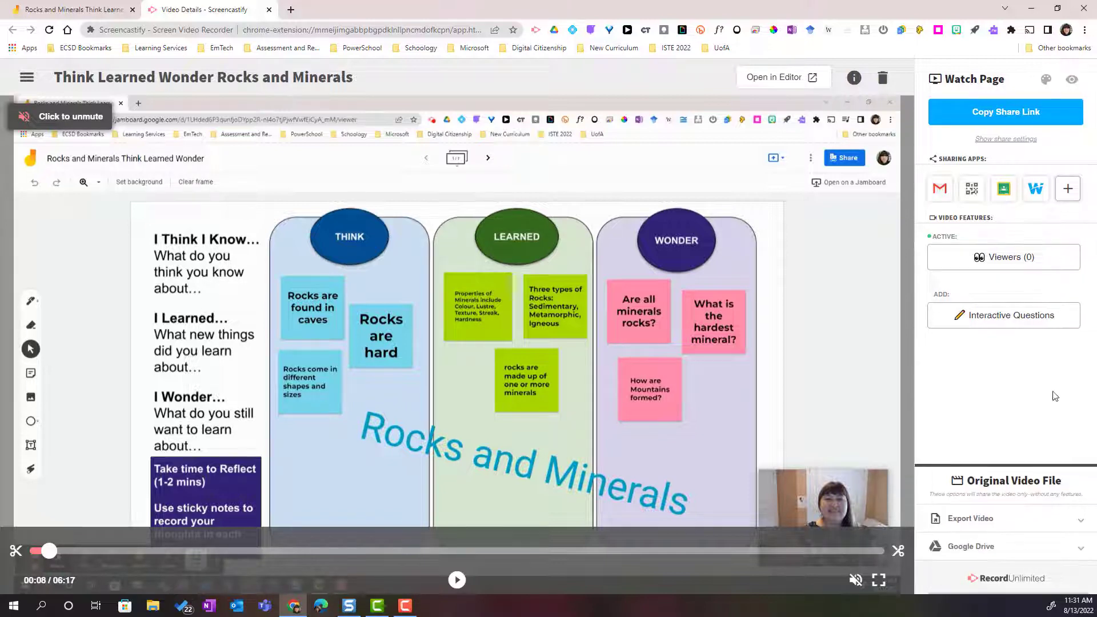
{"action": "left_click", "coordinate": [999, 550]}
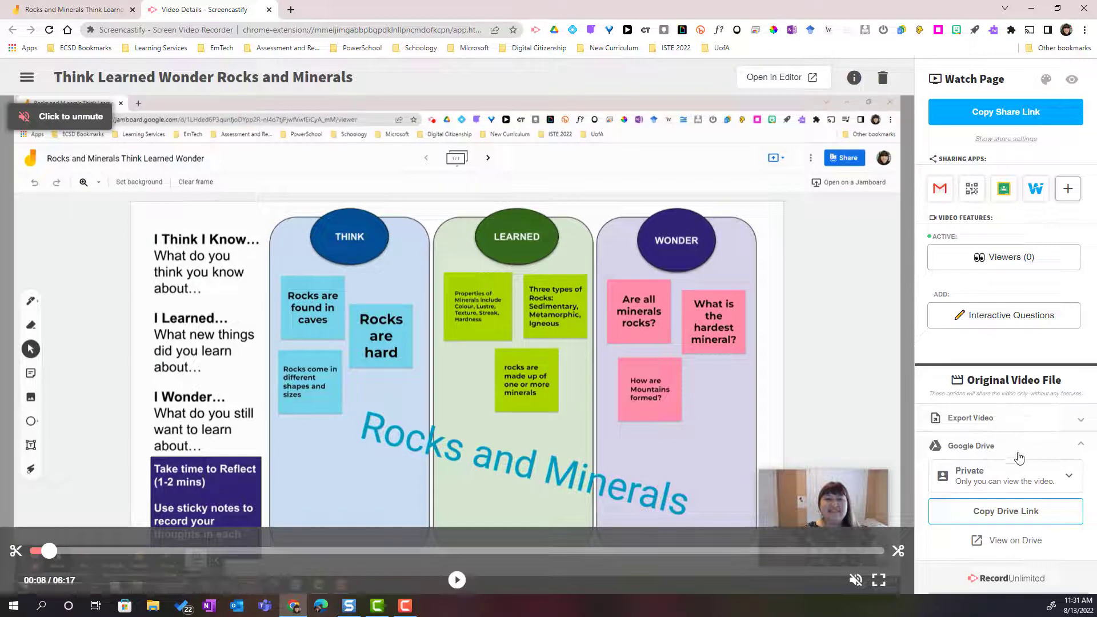
{"action": "left_click", "coordinate": [1005, 482]}
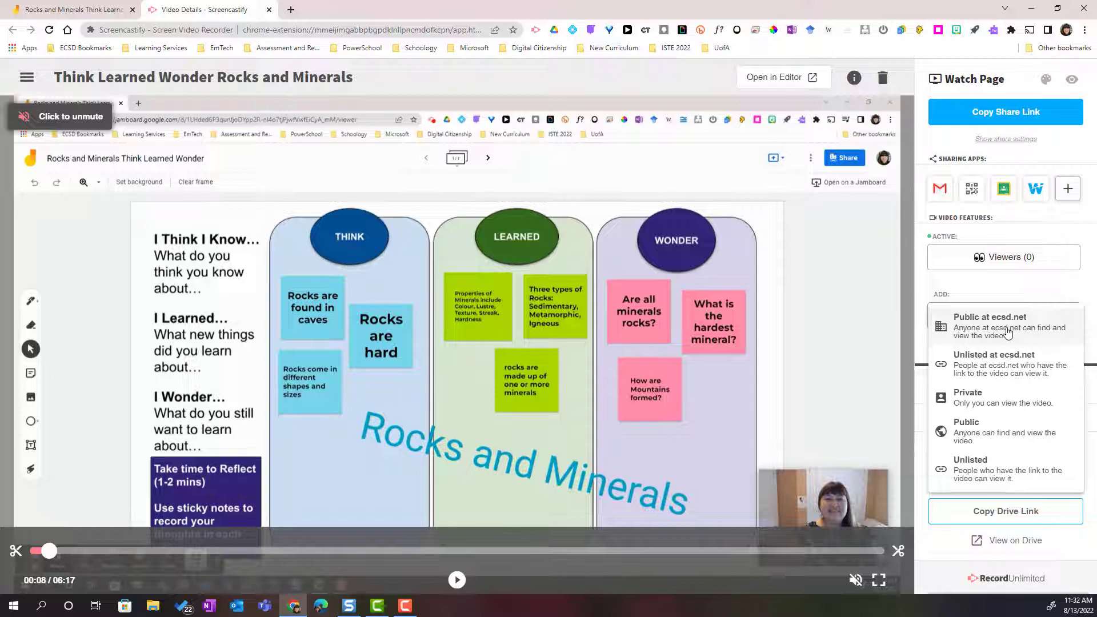
{"action": "left_click", "coordinate": [1031, 534]}
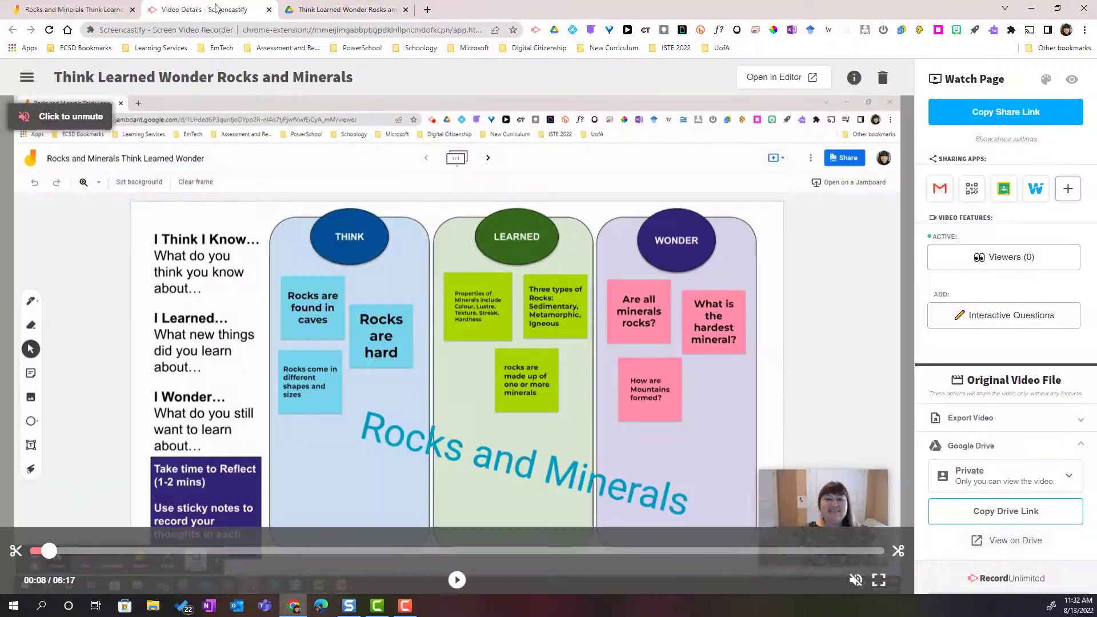
- Return from the processing Drive copy to the Video Details - Screencastify tab
{"action": "left_click", "coordinate": [216, 10]}
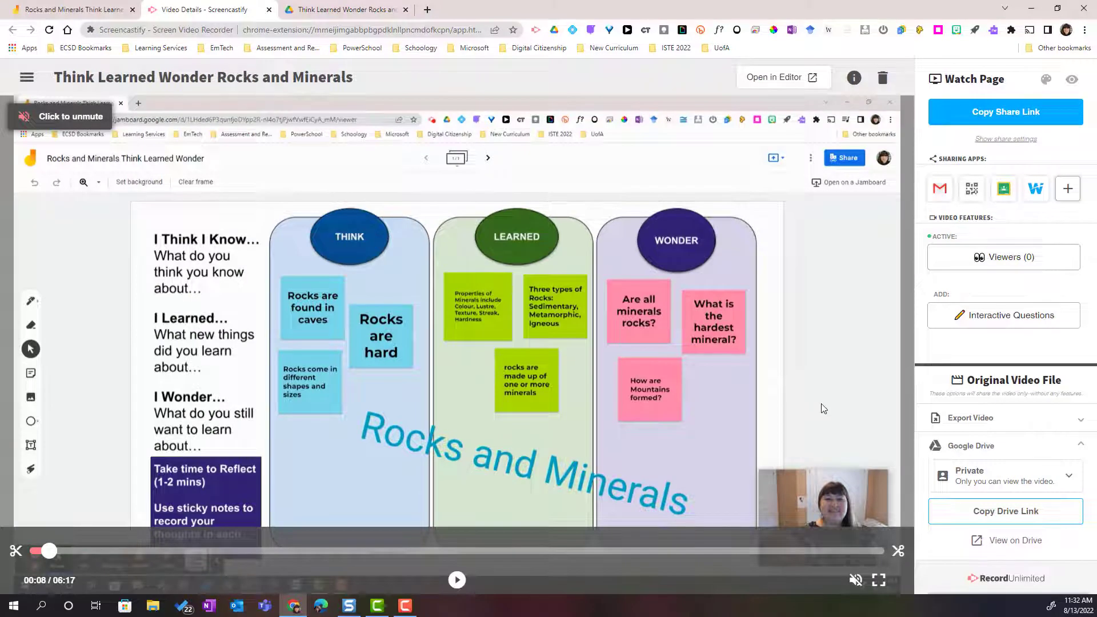